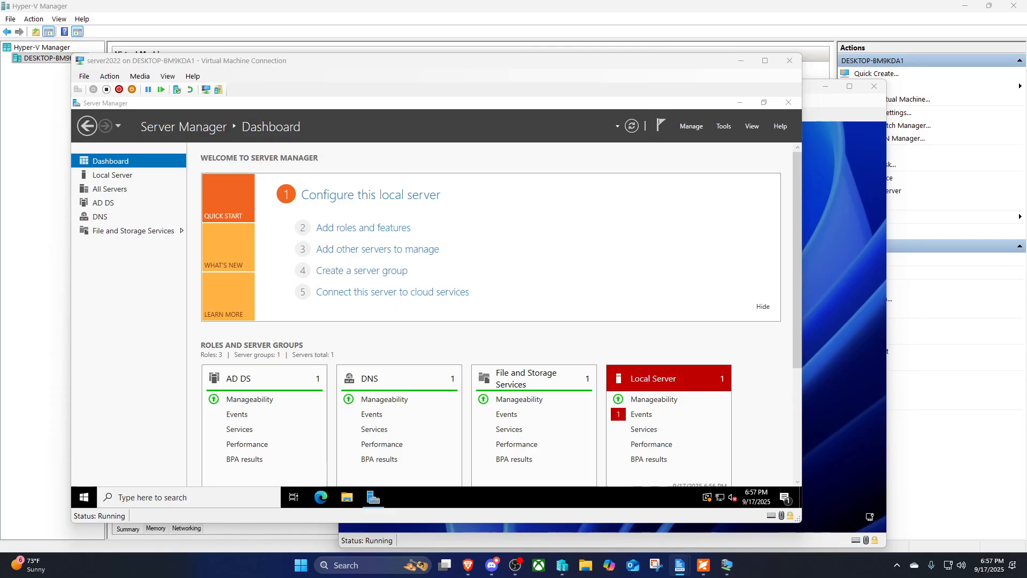
Create a new folder named marketing at the root of Local Disk (C:) on the server2022 virtual machine.
{"action": "key", "text": "alt+Tab"}
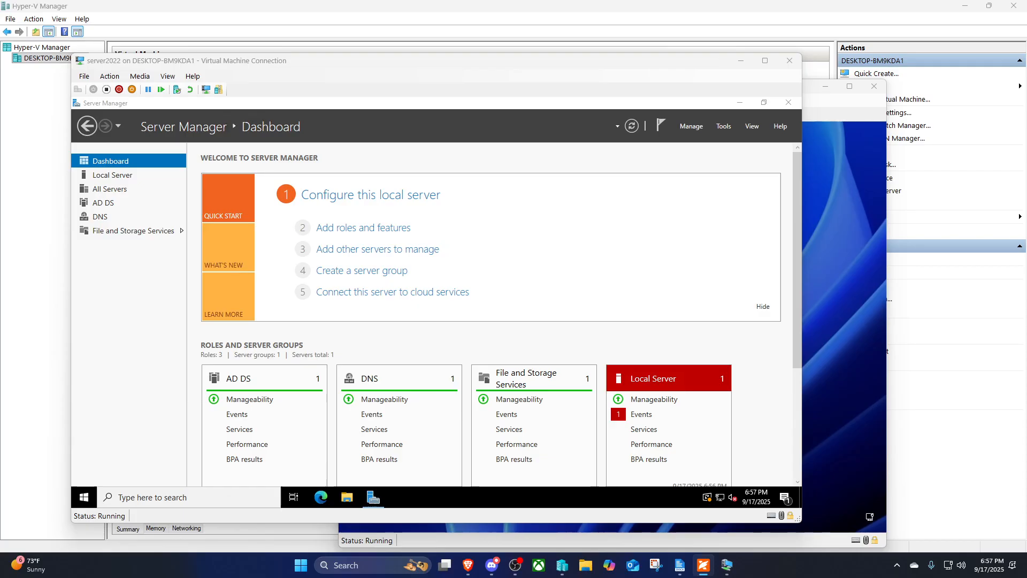
{"action": "left_click", "coordinate": [347, 497]}
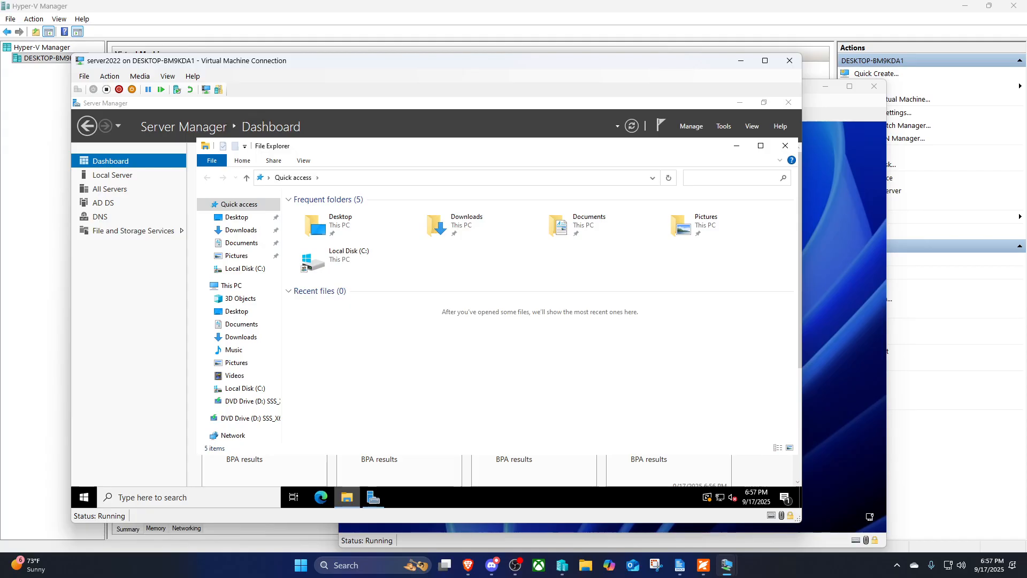
{"action": "left_click", "coordinate": [231, 285]}
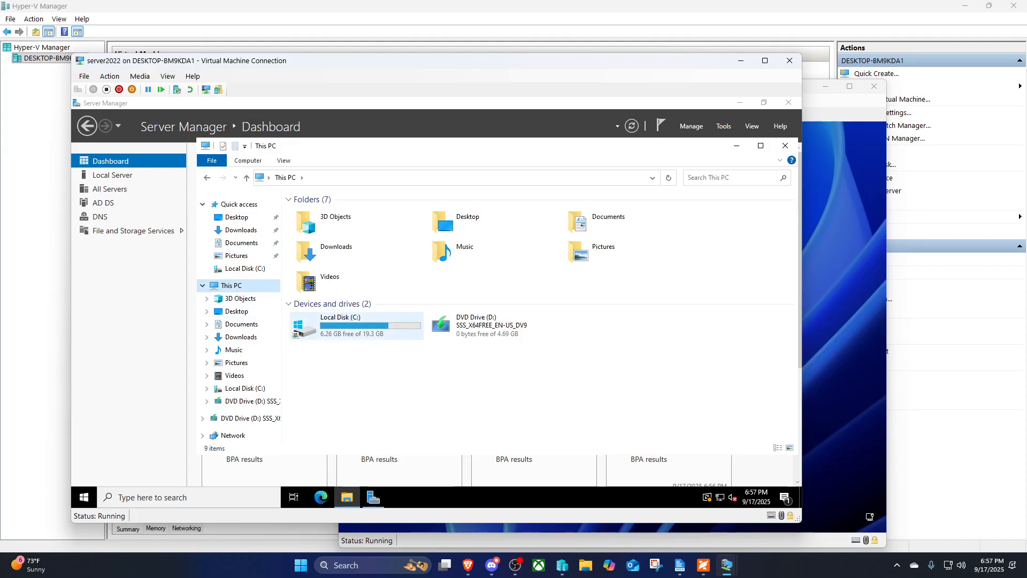
{"action": "double_click", "coordinate": [332, 325]}
{"action": "right_click", "coordinate": [359, 332]}
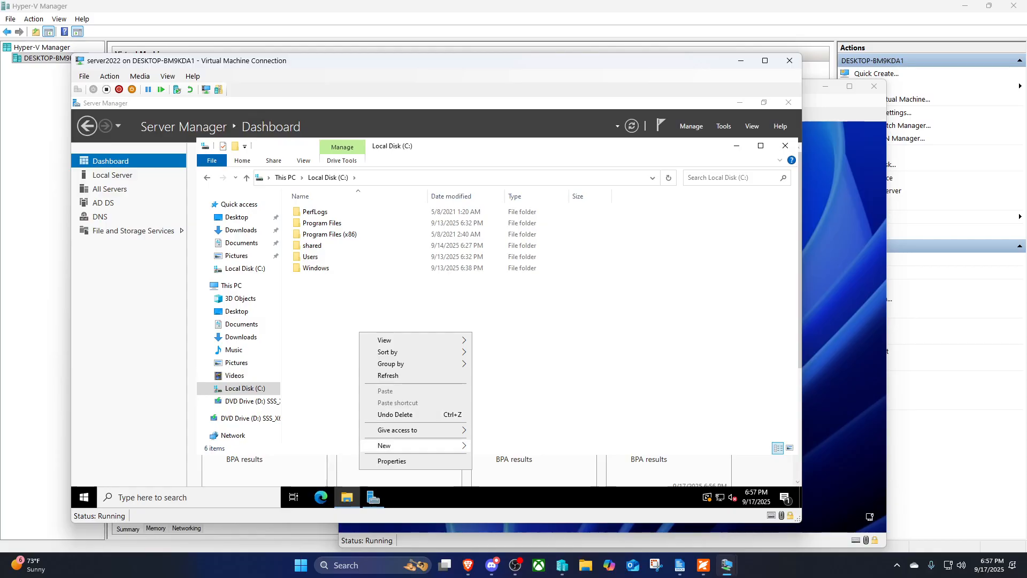
{"action": "mouse_move", "coordinate": [407, 445]}
{"action": "left_click", "coordinate": [495, 382]}
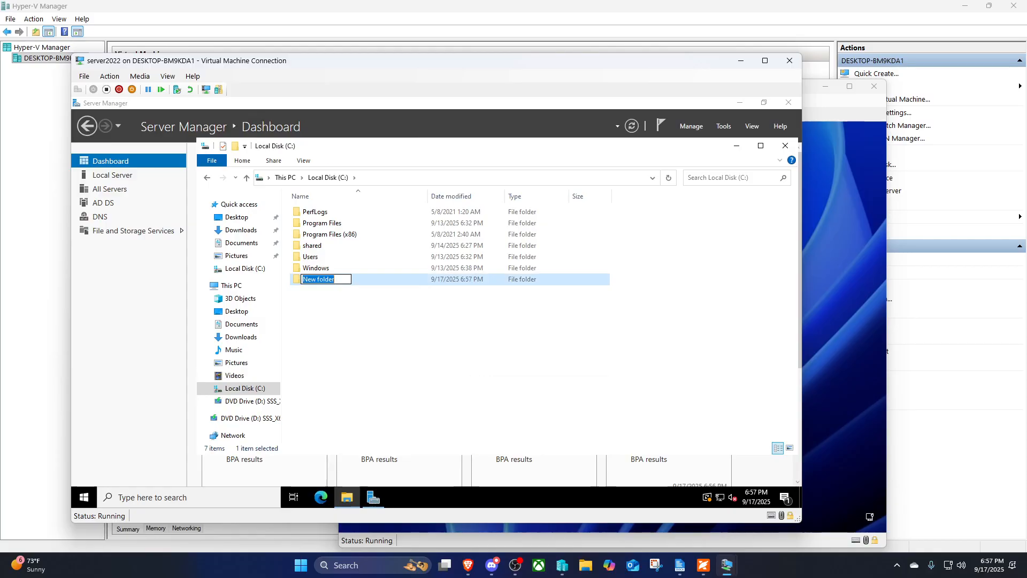
{"action": "type", "text": "marketing"}
{"action": "key", "text": "Return"}
{"action": "left_click", "coordinate": [496, 381]}
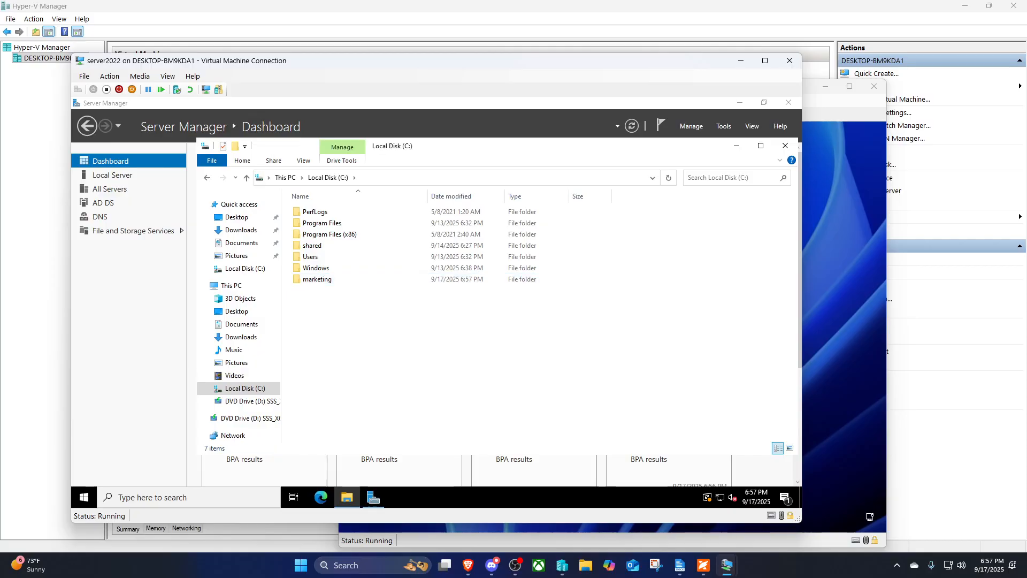
Turn on network sharing for the marketing folder in its advanced sharing properties.
{"action": "right_click", "coordinate": [327, 278]}
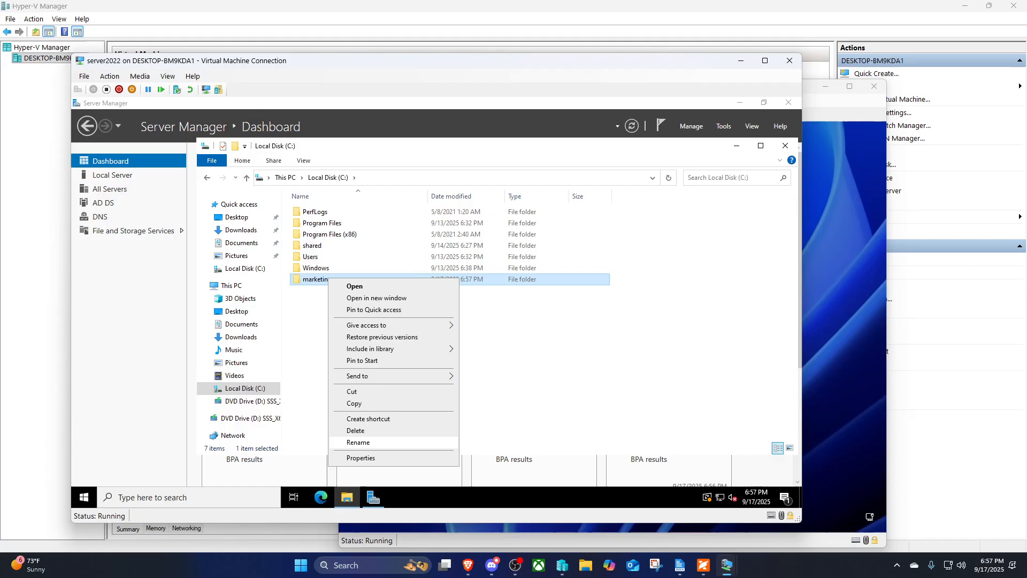
{"action": "left_click", "coordinate": [360, 457]}
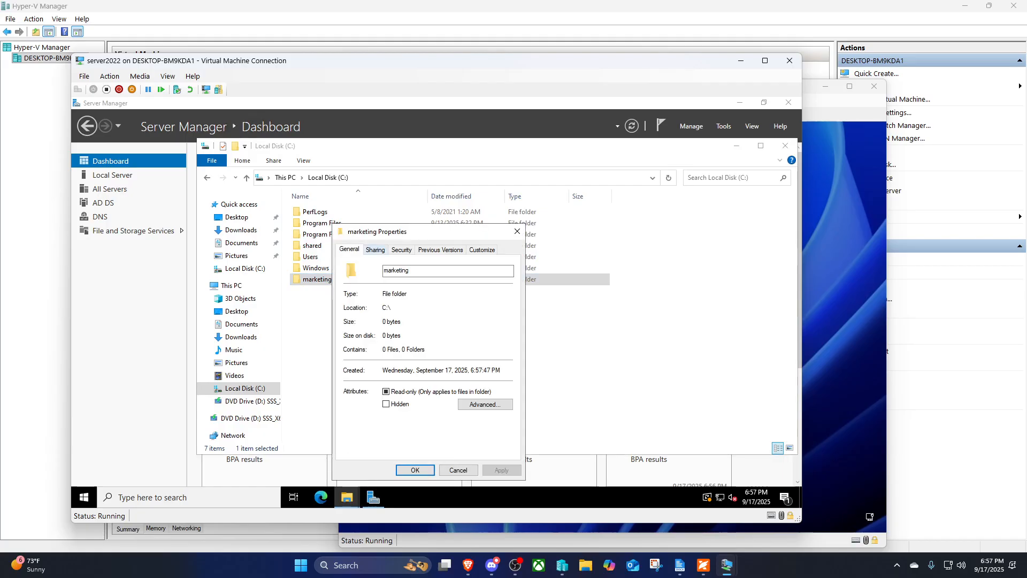
{"action": "left_click", "coordinate": [375, 250]}
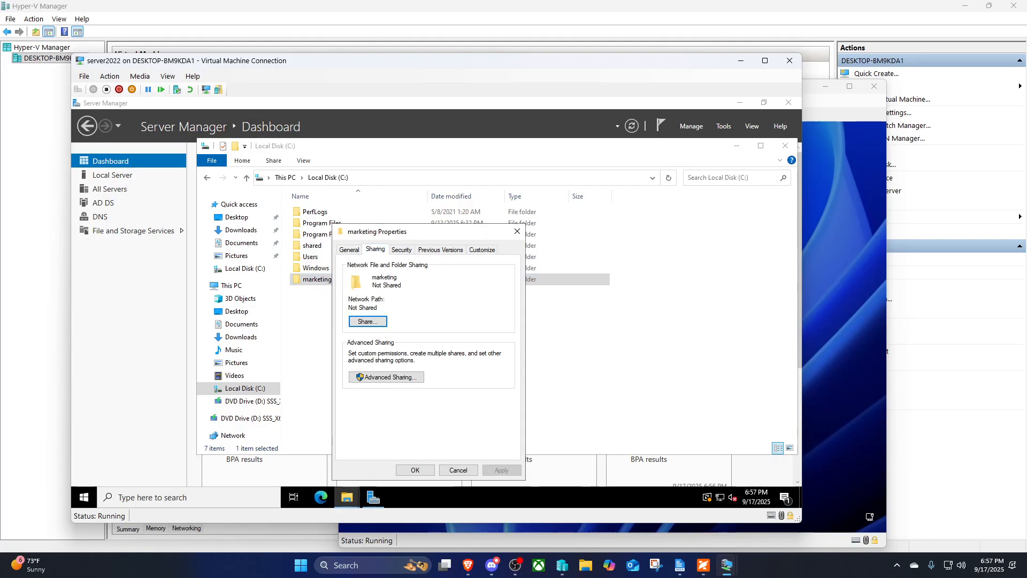
{"action": "left_click", "coordinate": [386, 378]}
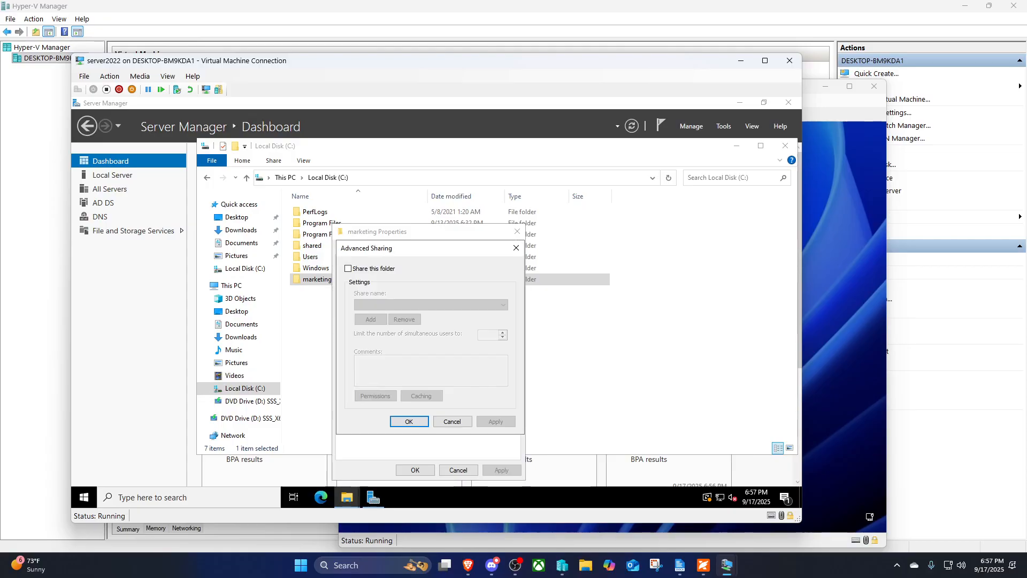
{"action": "left_click", "coordinate": [348, 269]}
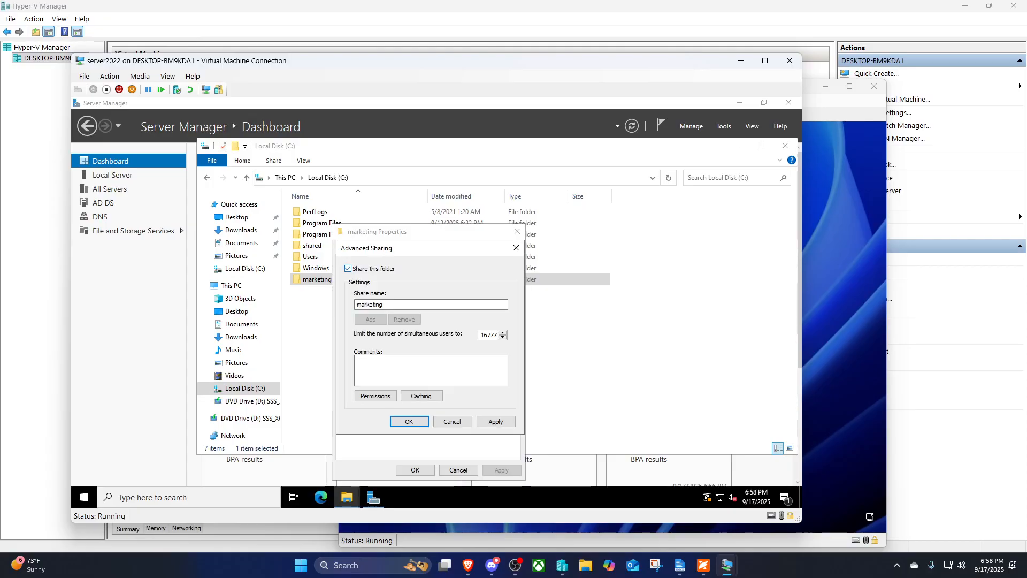
Find groups matching sg and add the sg_marketing intern group to the marketing folder's share permissions.
{"action": "left_click", "coordinate": [375, 396]}
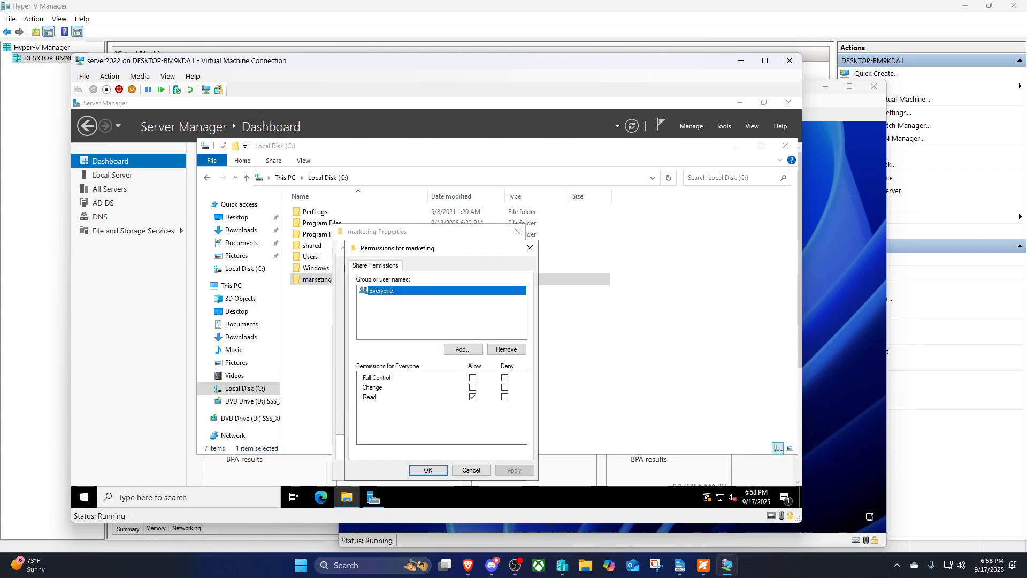
{"action": "left_click", "coordinate": [463, 349]}
{"action": "type", "text": "sg"}
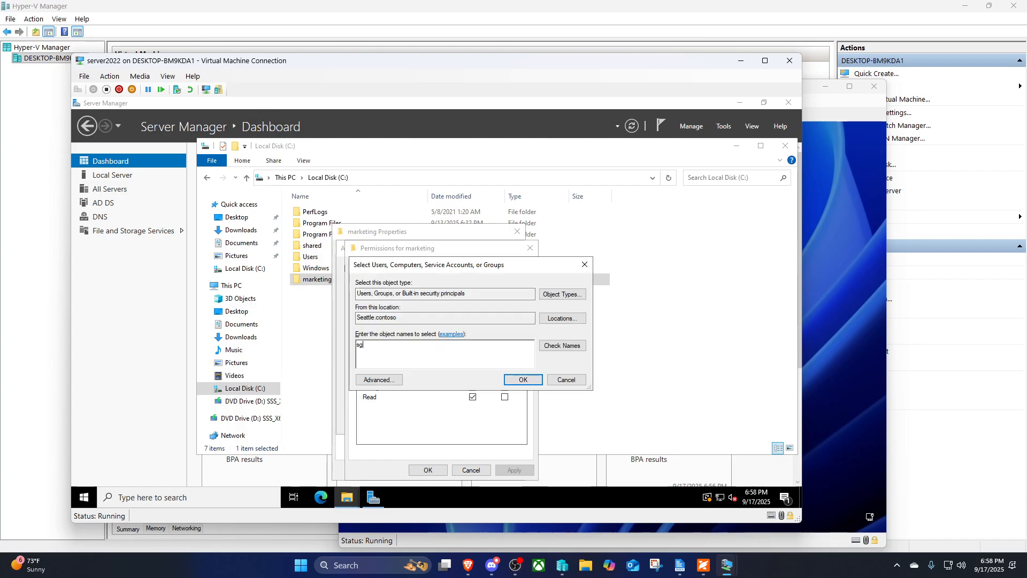
{"action": "key", "text": "Return"}
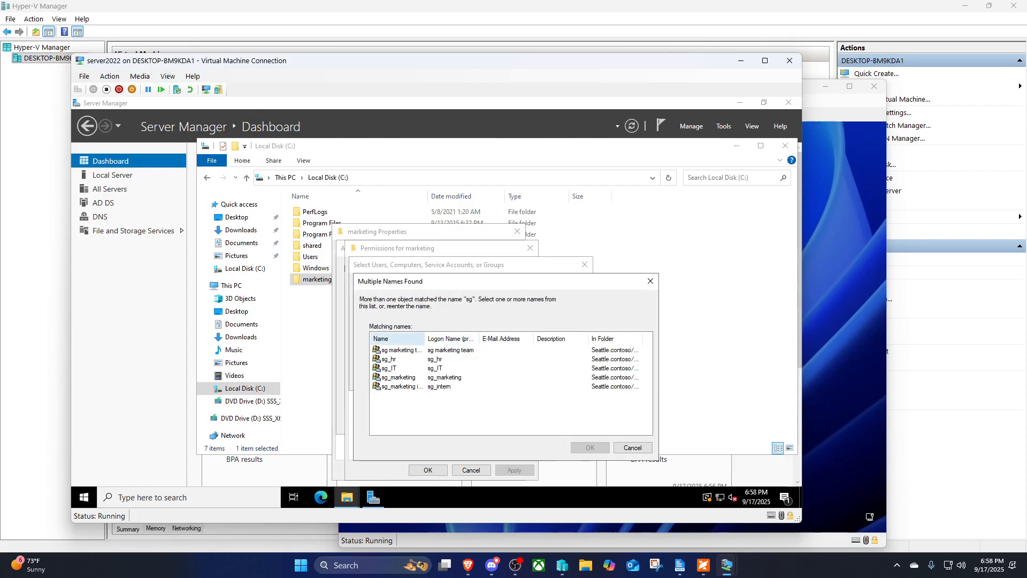
{"action": "left_click_drag", "start_coordinate": [425, 338], "coordinate": [467, 338]}
{"action": "left_click", "coordinate": [406, 386]}
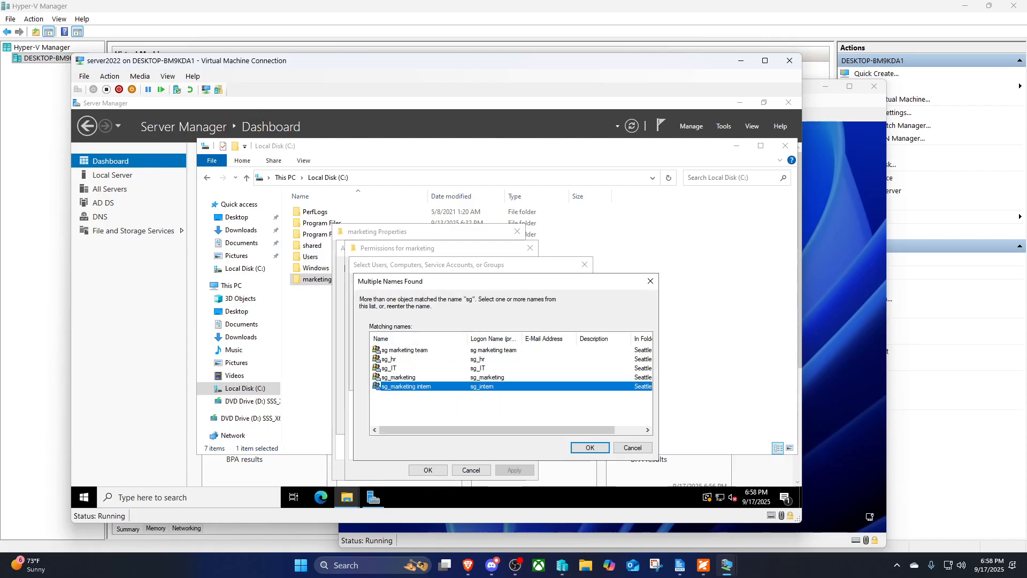
{"action": "left_click", "coordinate": [590, 447]}
{"action": "left_click", "coordinate": [524, 380]}
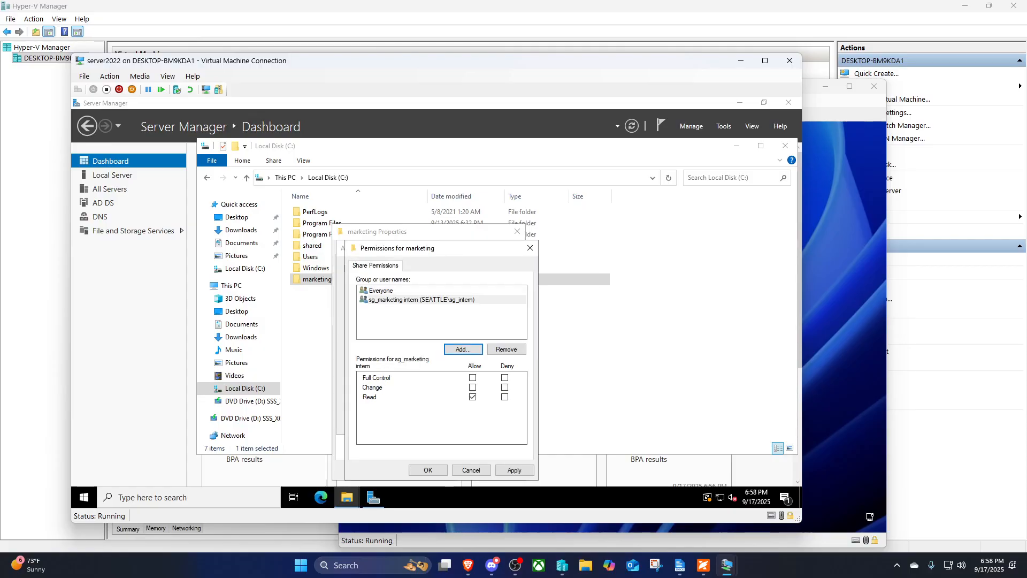
Add the individual user's account to the marketing share permissions, then apply them and finish the advanced sharing setup.
{"action": "left_click", "coordinate": [463, 350]}
{"action": "type", "text": "ja"}
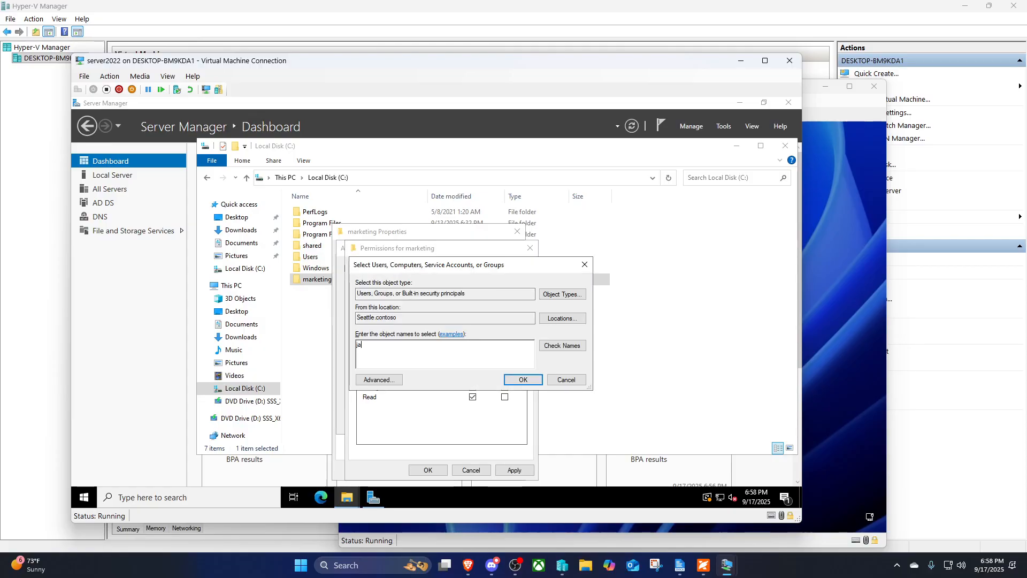
{"action": "type", "text": "ck"}
{"action": "key", "text": "Return"}
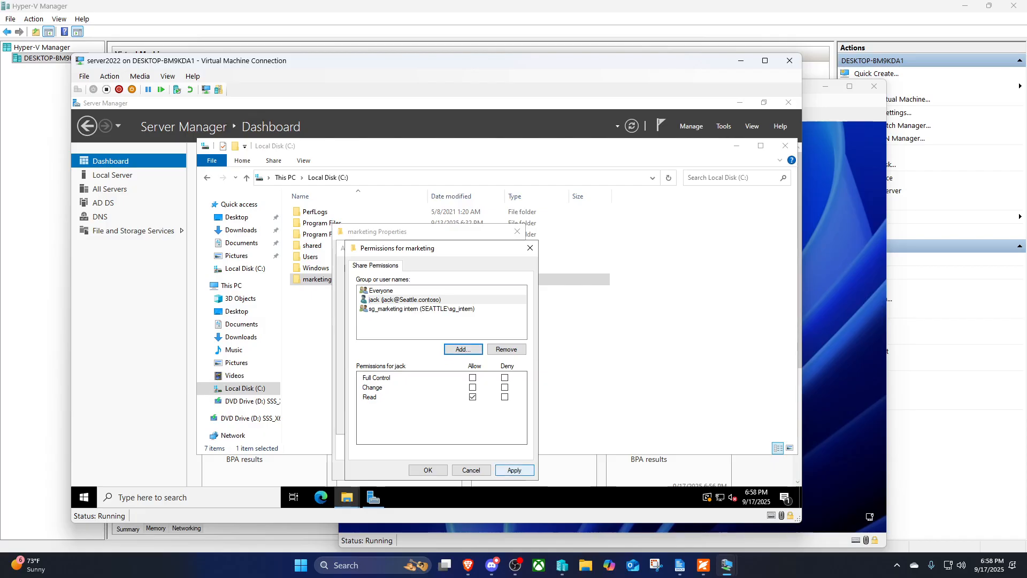
{"action": "left_click", "coordinate": [514, 470]}
{"action": "key", "text": "Return"}
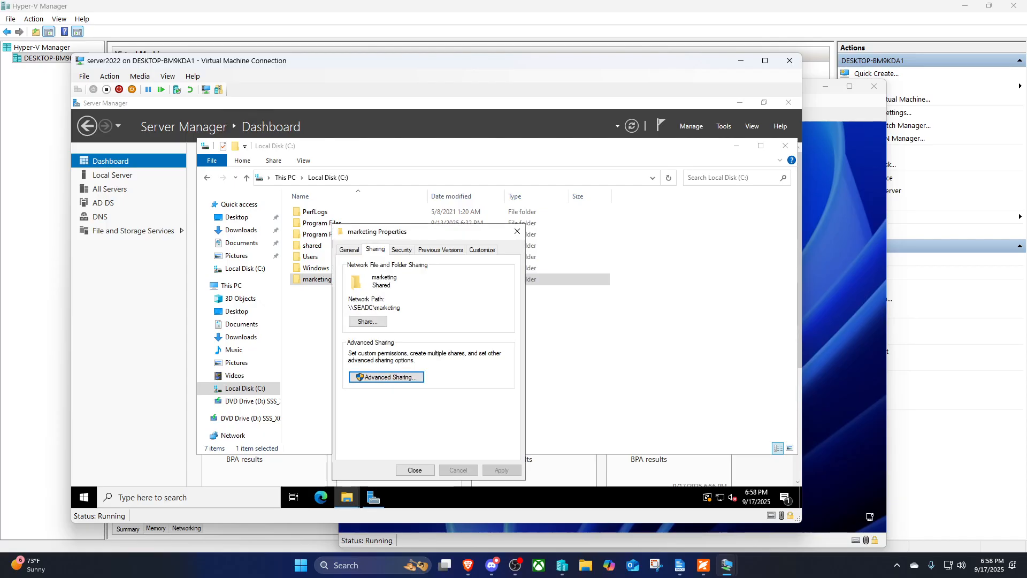
{"action": "key", "text": "Return"}
Add the sg_marketing intern group to the marketing folder's security permissions, finding it among groups matching sg.
{"action": "left_click", "coordinate": [401, 250]}
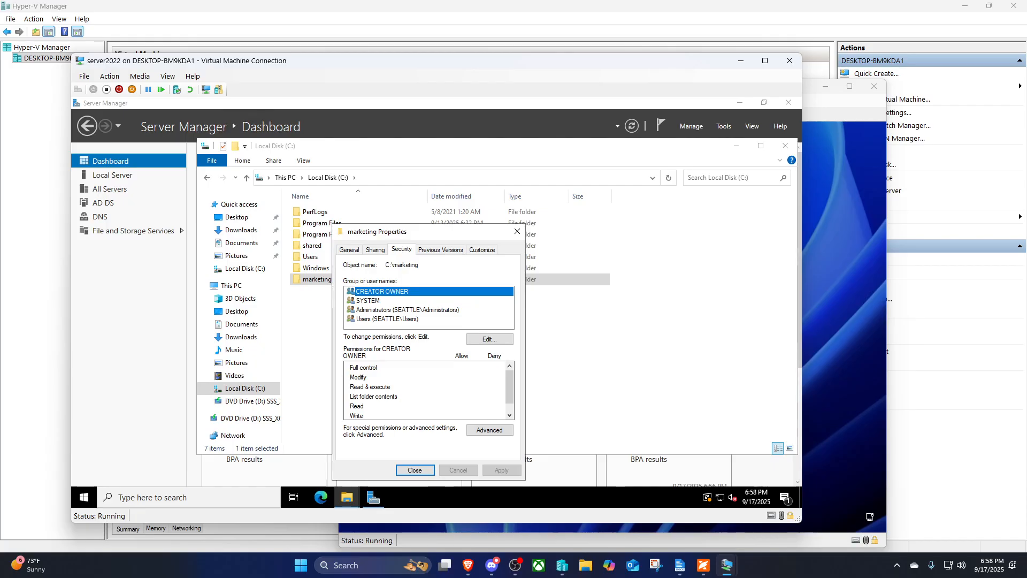
{"action": "left_click", "coordinate": [490, 339]}
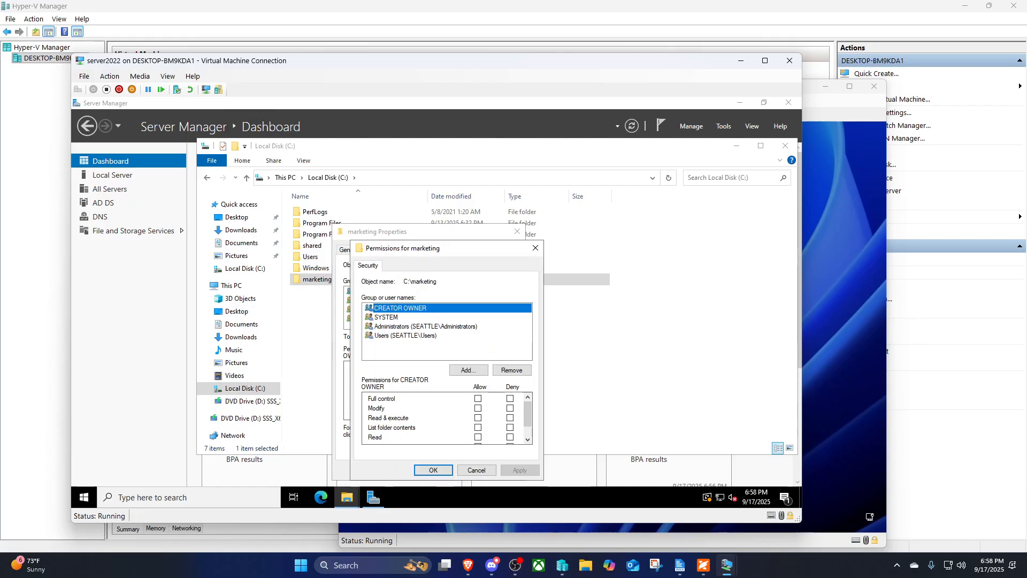
{"action": "left_click", "coordinate": [469, 369]}
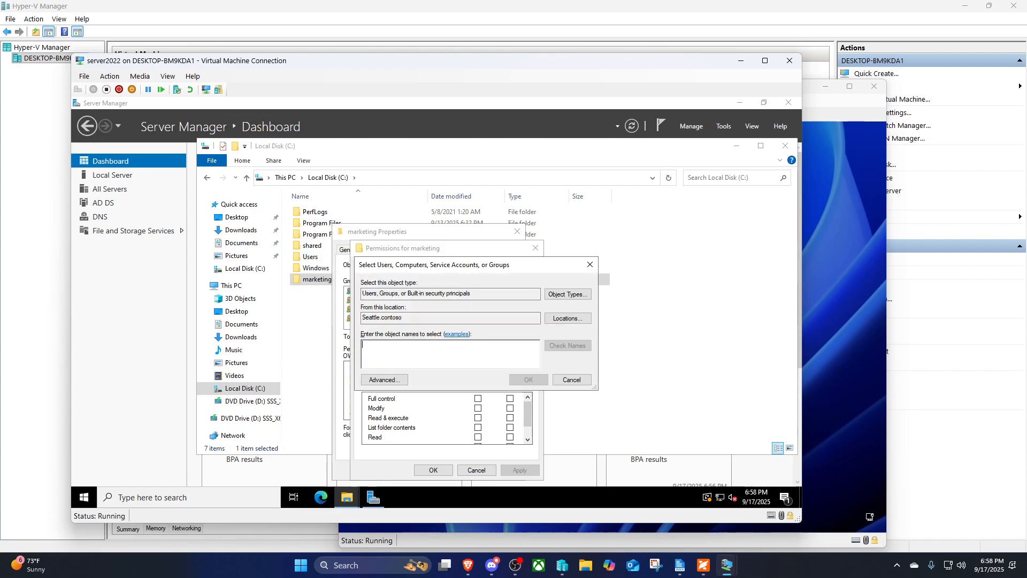
{"action": "type", "text": "sg"}
{"action": "left_click", "coordinate": [567, 345]}
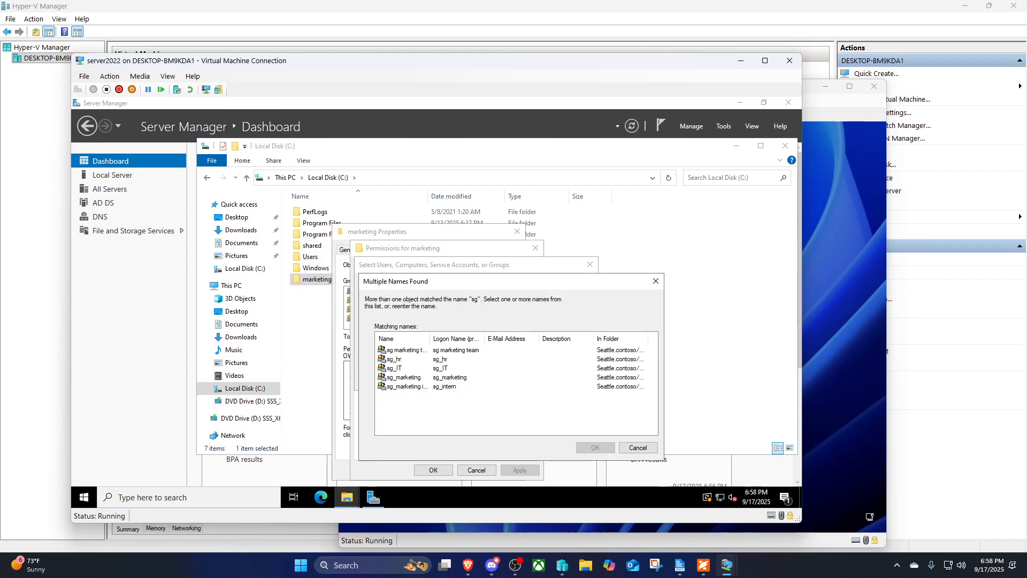
{"action": "left_click_drag", "start_coordinate": [431, 338], "coordinate": [474, 339]}
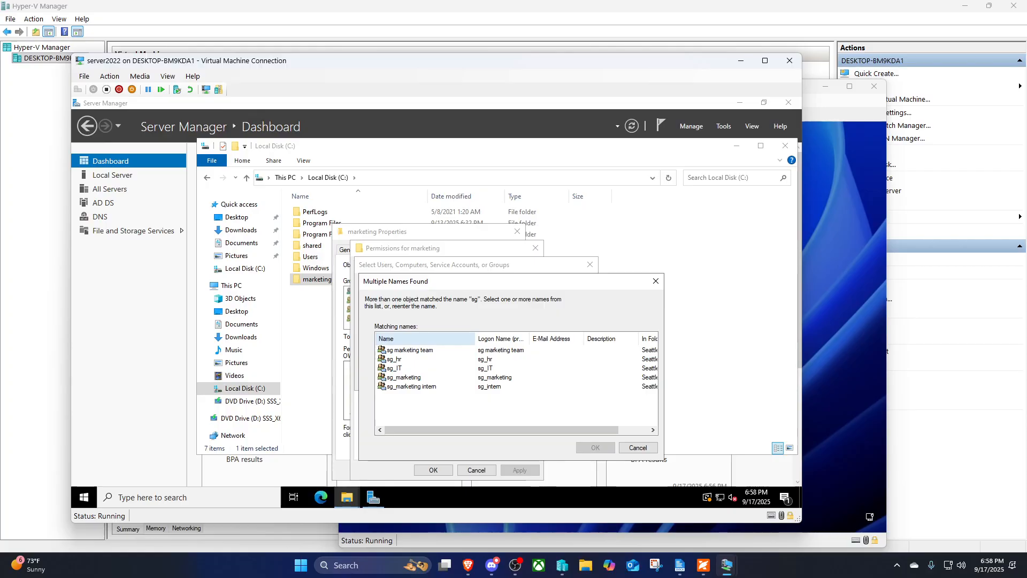
{"action": "left_click", "coordinate": [411, 386]}
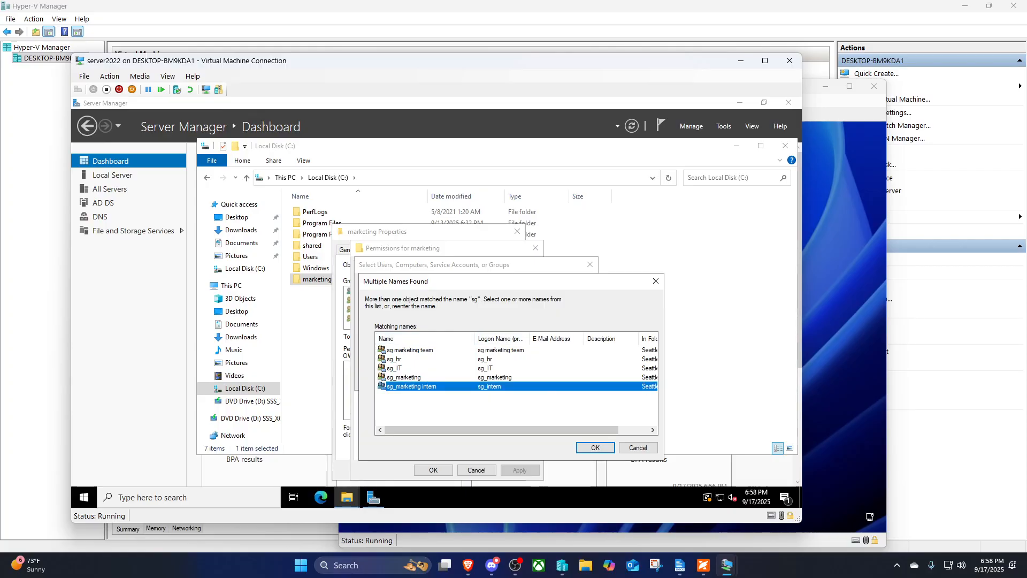
{"action": "left_click", "coordinate": [595, 447]}
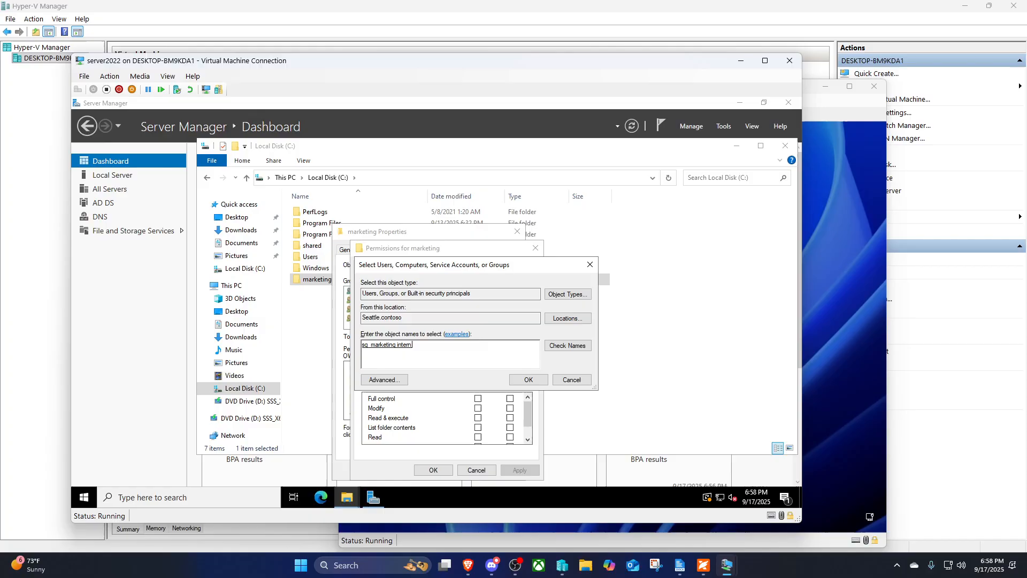
{"action": "left_click", "coordinate": [529, 379]}
Add the individual user's account to the marketing folder's security permissions after checking its name.
{"action": "left_click", "coordinate": [468, 369]}
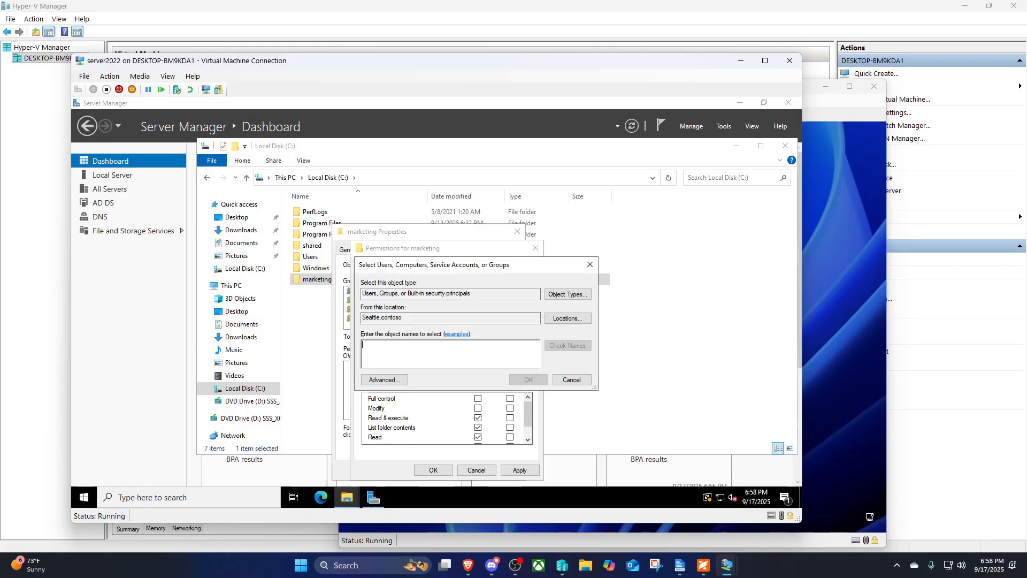
{"action": "type", "text": "jack"}
{"action": "left_click", "coordinate": [567, 346]}
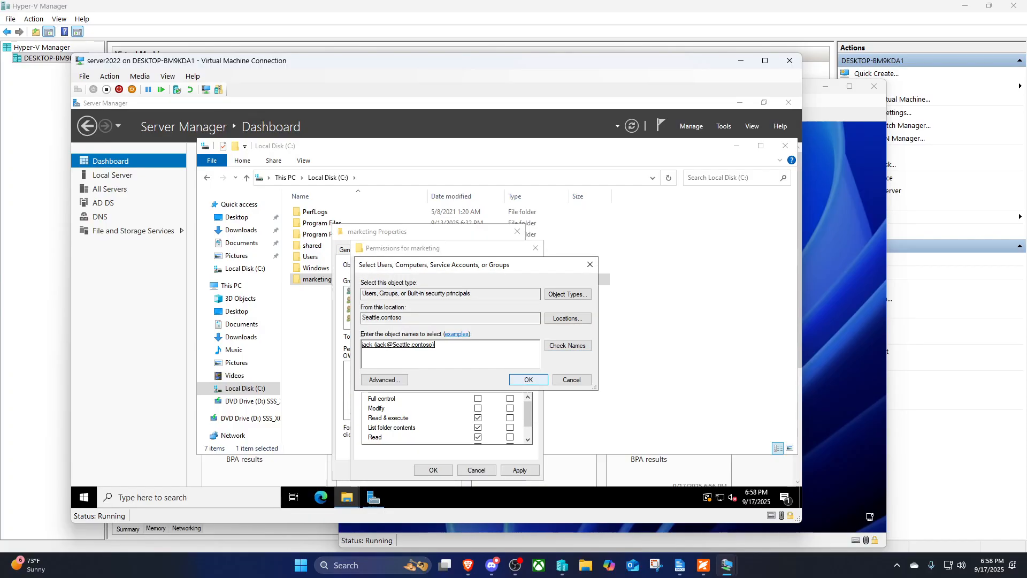
{"action": "left_click", "coordinate": [529, 380]}
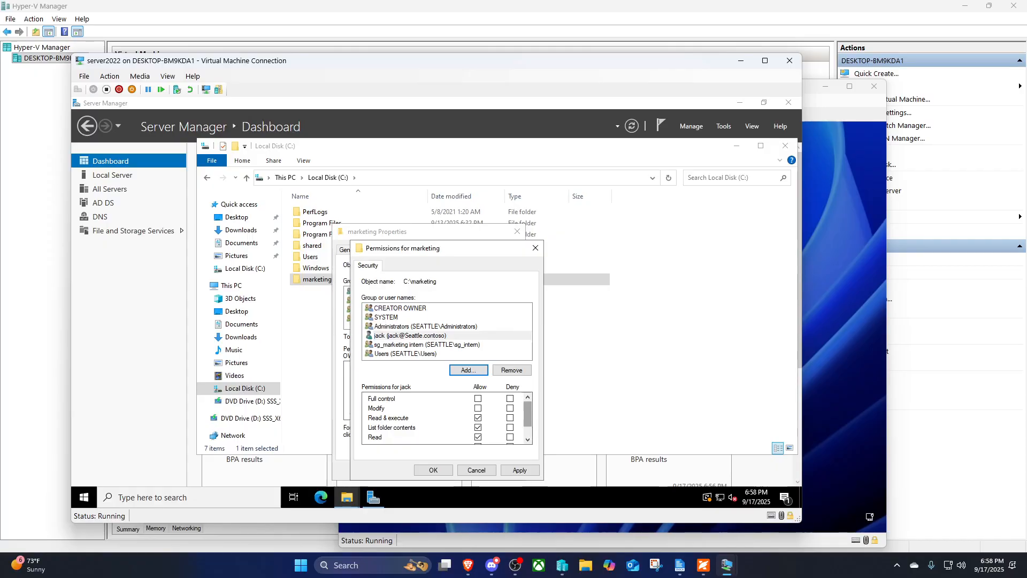
{"action": "left_click", "coordinate": [411, 336]}
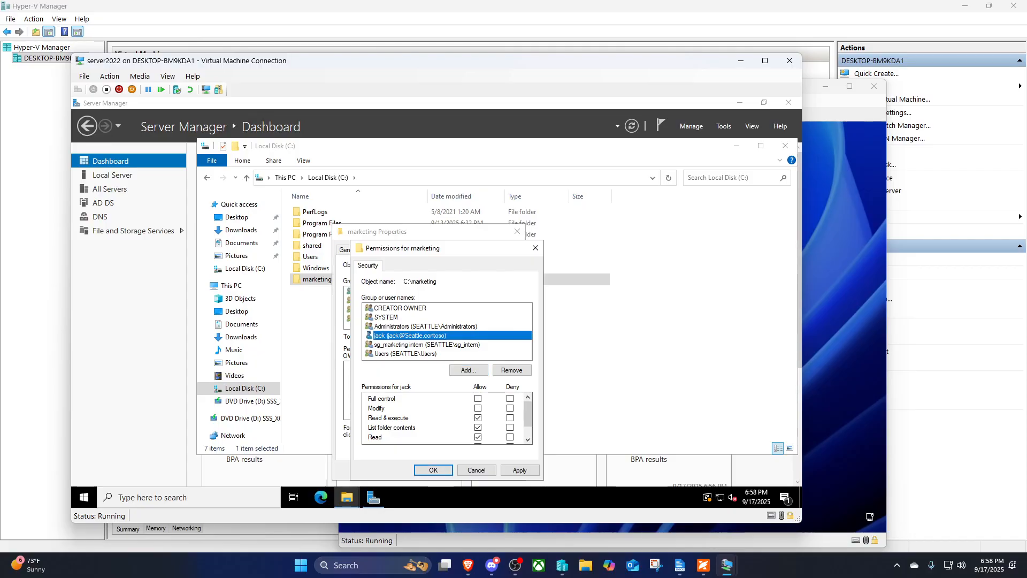
{"action": "scroll", "coordinate": [527, 415], "scroll_direction": "down", "scroll_amount": 1}
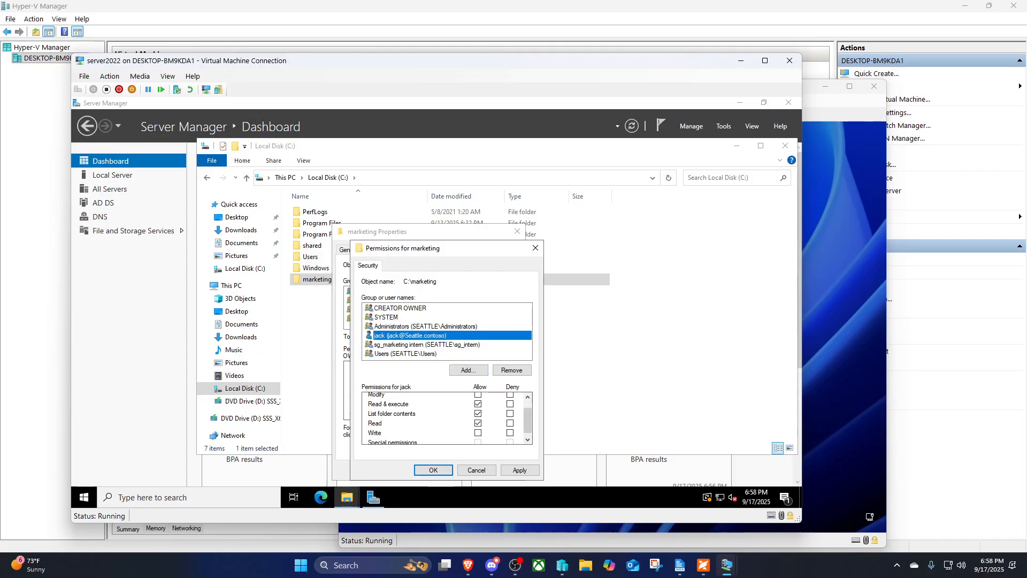
{"action": "left_click", "coordinate": [477, 404]}
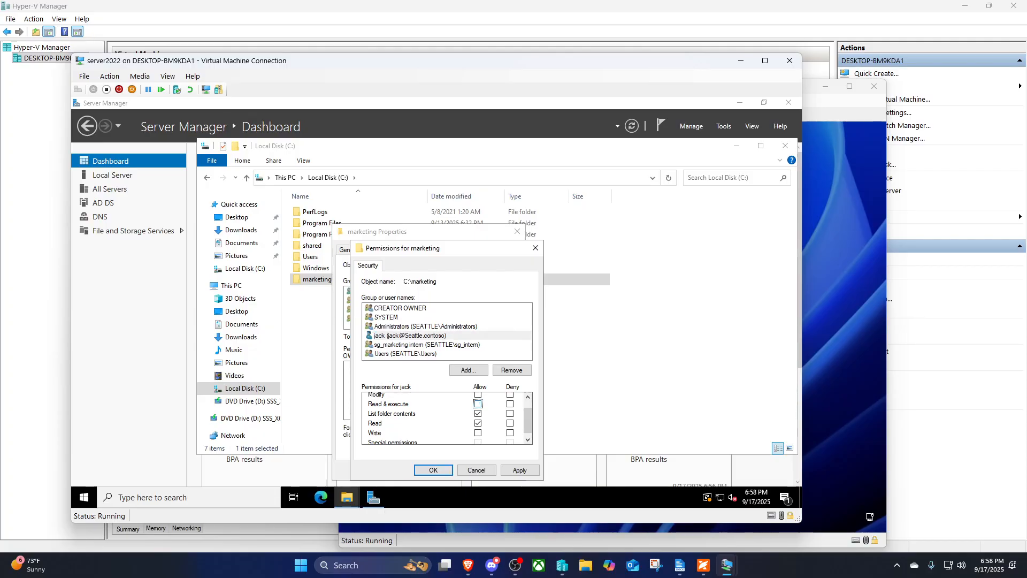
{"action": "left_click", "coordinate": [478, 424]}
{"action": "left_click", "coordinate": [478, 414]}
{"action": "left_click", "coordinate": [478, 404]}
Compare the security permissions of the sg_marketing intern group and the added user, then apply the folder's security changes.
{"action": "left_click", "coordinate": [427, 344]}
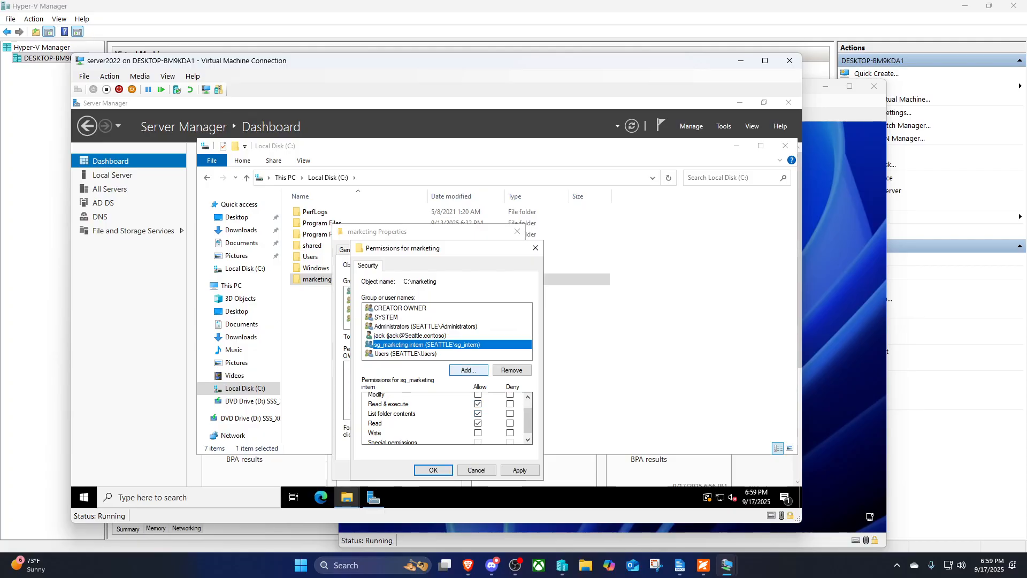
{"action": "left_click", "coordinate": [428, 336]}
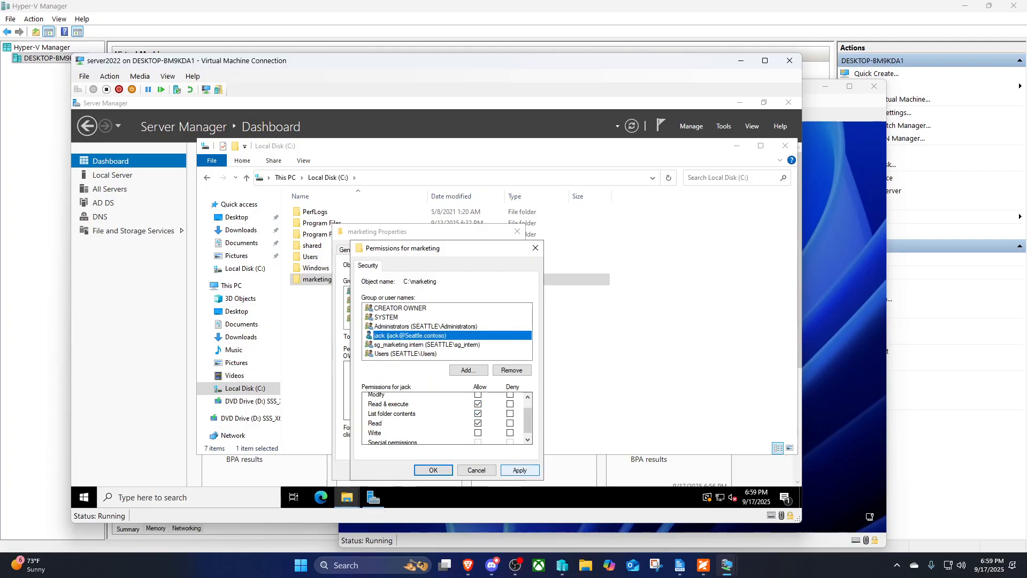
{"action": "left_click", "coordinate": [519, 470]}
{"action": "left_click", "coordinate": [433, 470]}
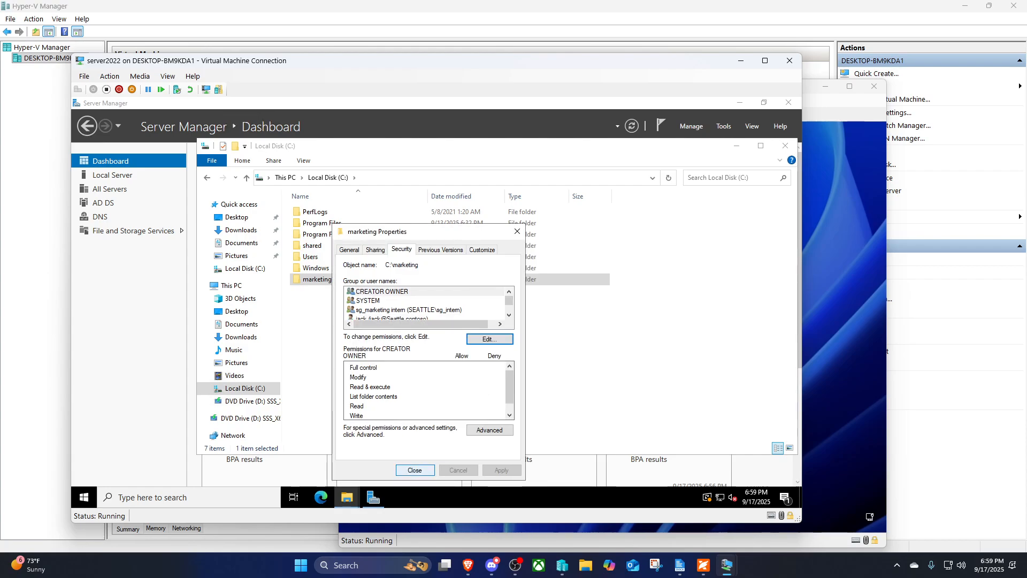
Review the Administrators group's and the added user's security permissions on the marketing folder, then close its properties.
{"action": "left_click_drag", "start_coordinate": [509, 301], "coordinate": [508, 311]}
{"action": "left_click", "coordinate": [408, 300]}
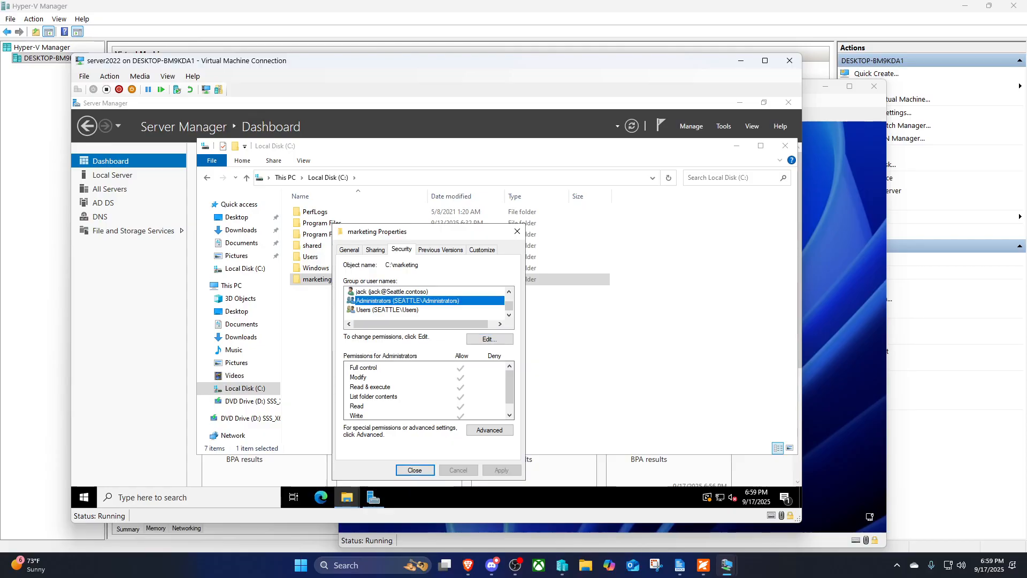
{"action": "left_click", "coordinate": [391, 291]}
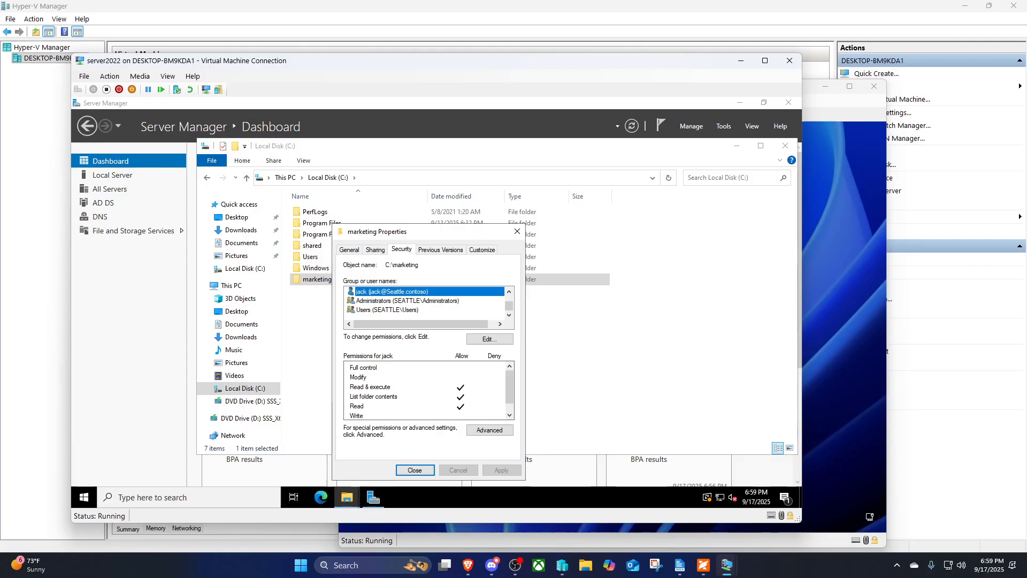
{"action": "left_click", "coordinate": [415, 470]}
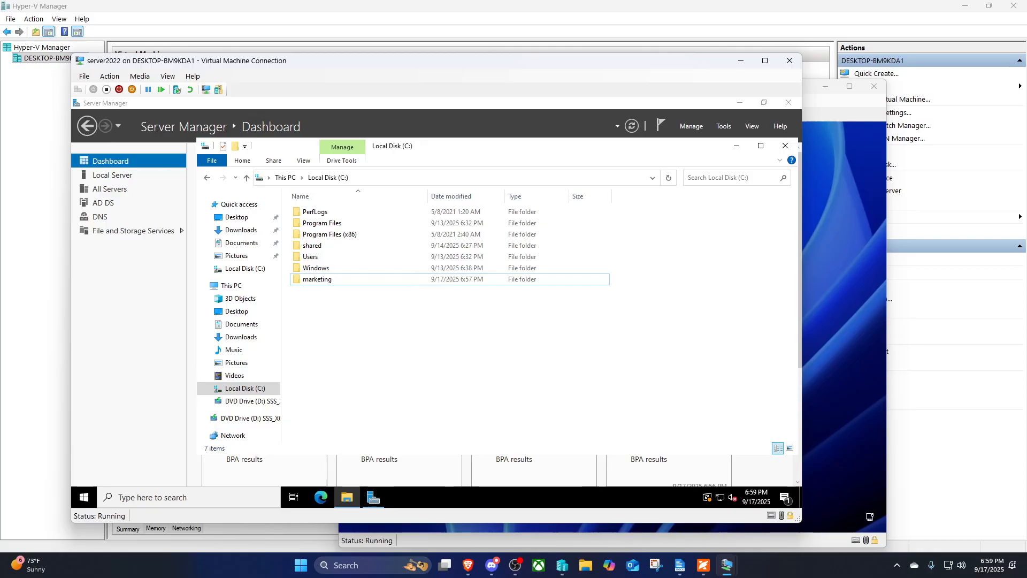
Create a text document with the default name New Text Document inside the marketing folder, then close the folder window.
{"action": "double_click", "coordinate": [334, 279]}
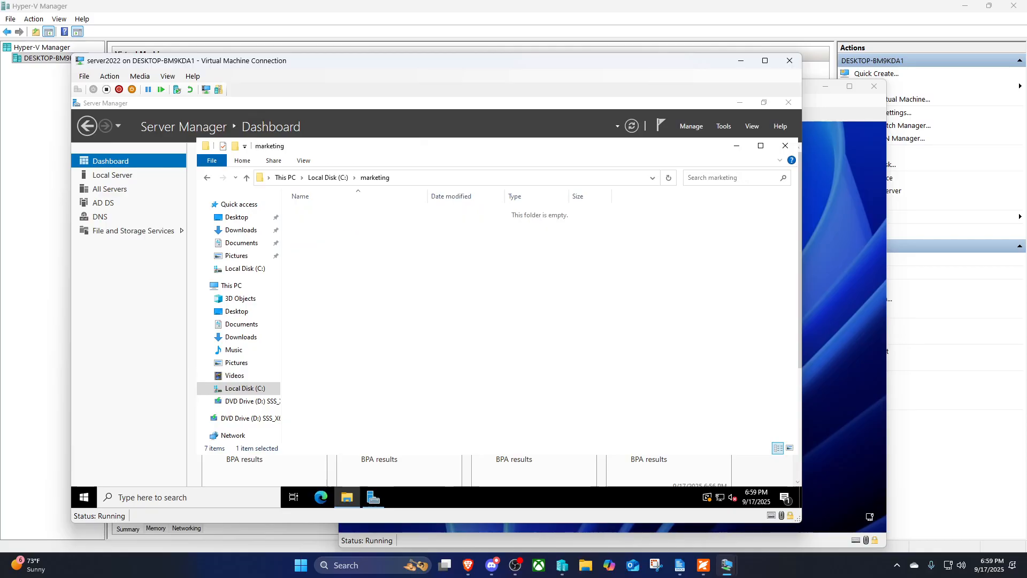
{"action": "right_click", "coordinate": [334, 282]}
{"action": "mouse_move", "coordinate": [375, 409]}
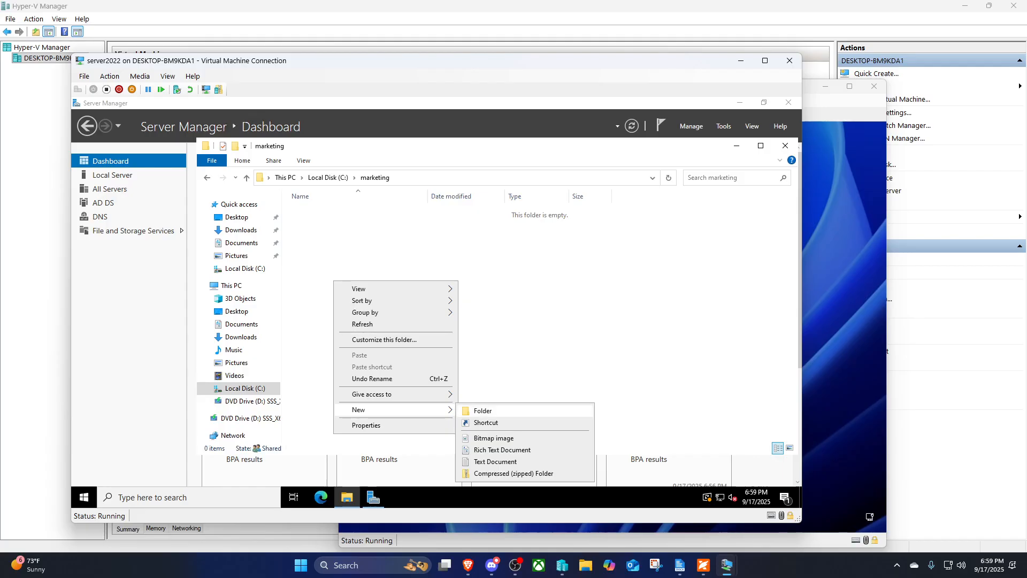
{"action": "left_click", "coordinate": [493, 451]}
{"action": "left_click", "coordinate": [471, 332]}
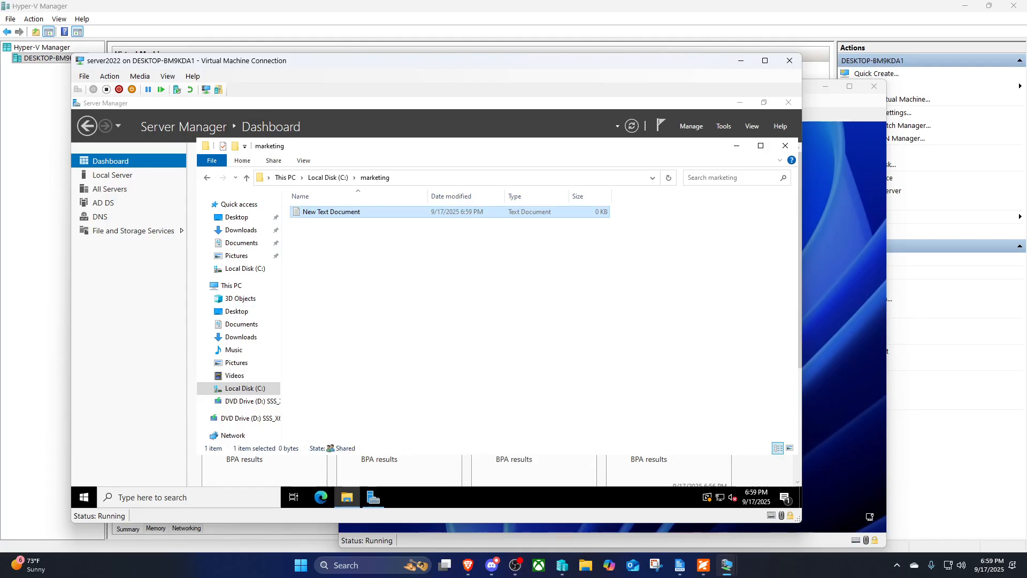
{"action": "left_click", "coordinate": [470, 332]}
{"action": "left_click", "coordinate": [785, 145]}
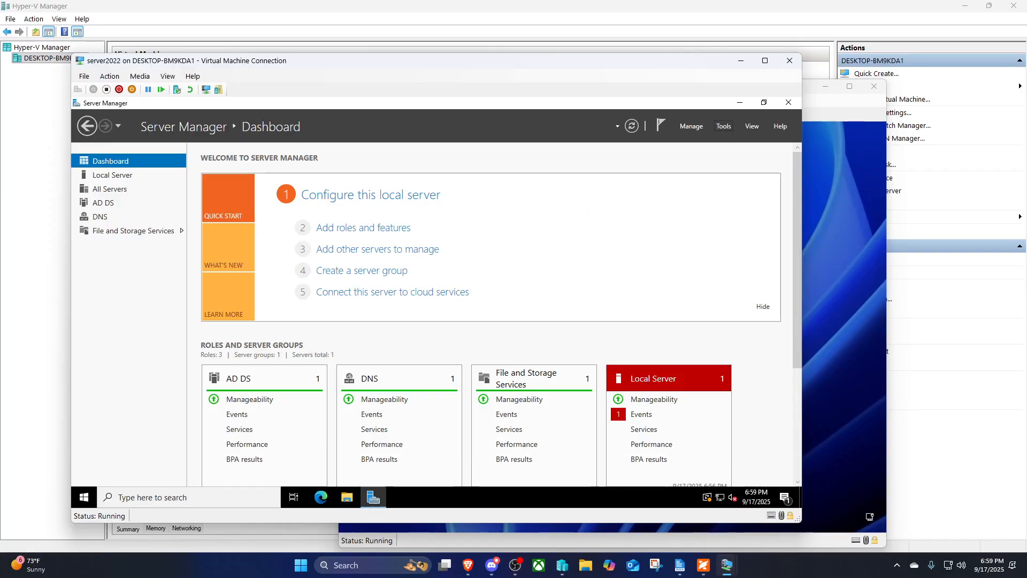
Switch to the windows11 virtual machine and sign in to the domain user's account by entering the account password.
{"action": "left_click", "coordinate": [842, 299]}
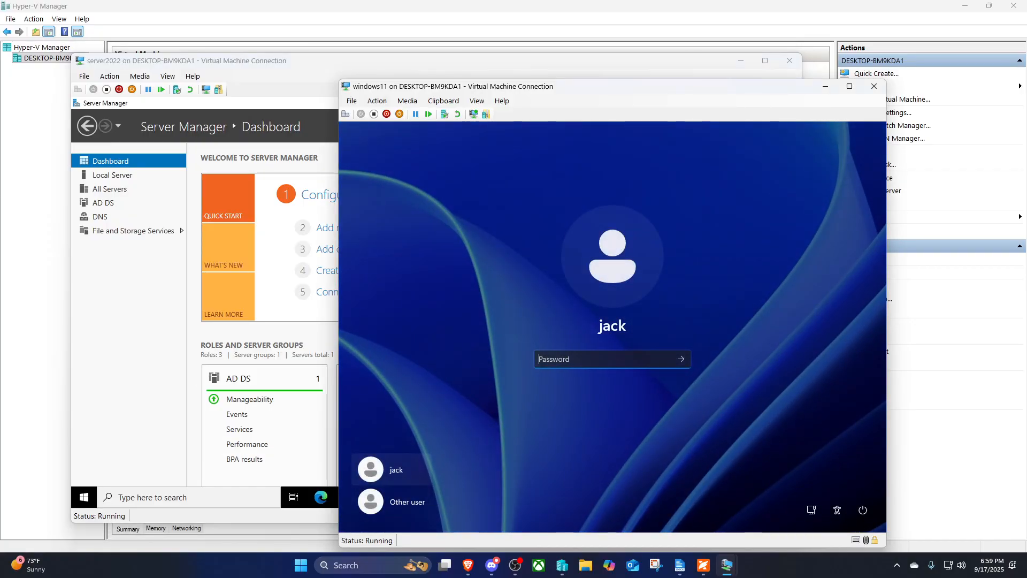
{"action": "type", "text": "•••••"}
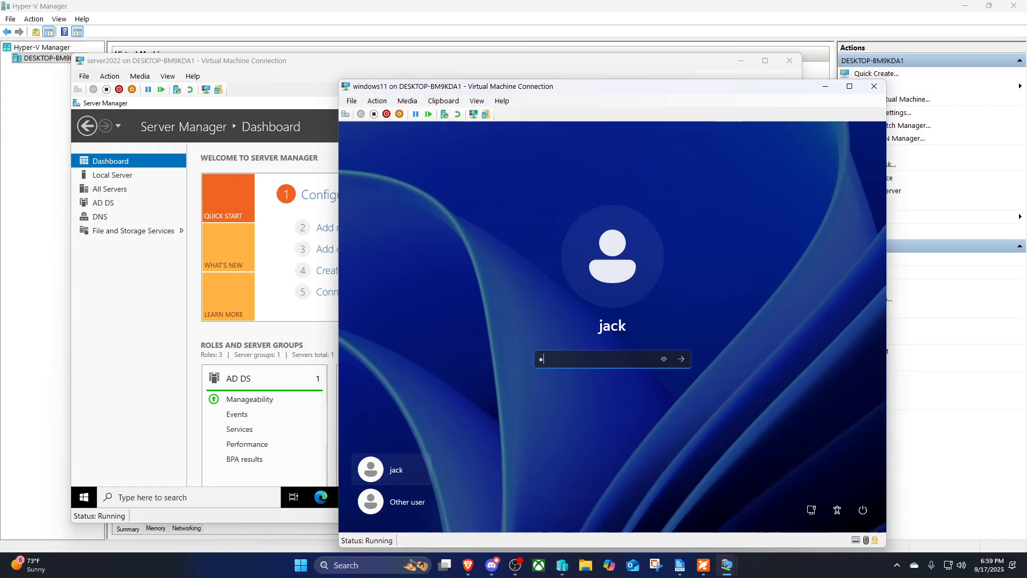
{"action": "type", "text": "•••••••"}
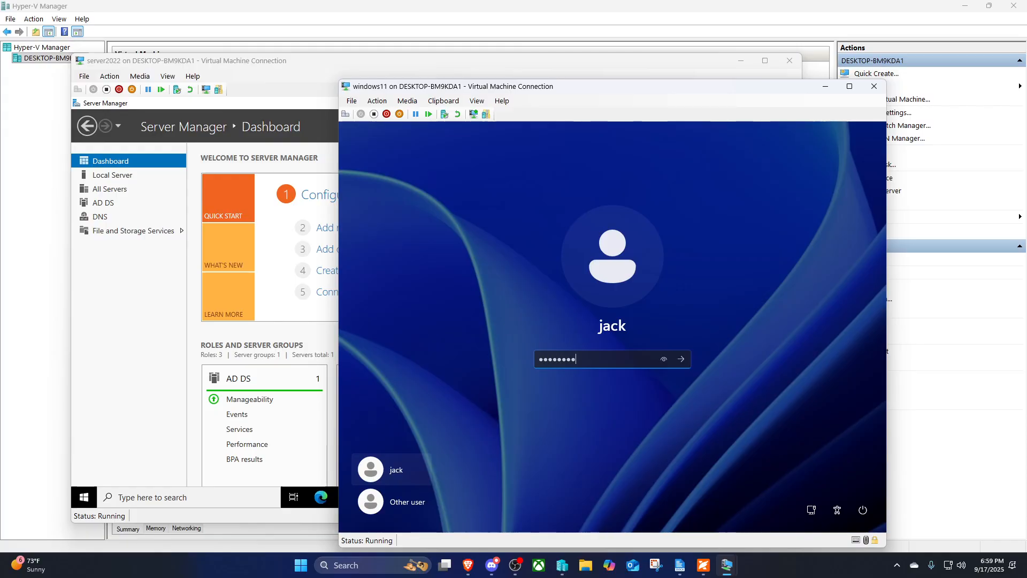
{"action": "key", "text": "Return"}
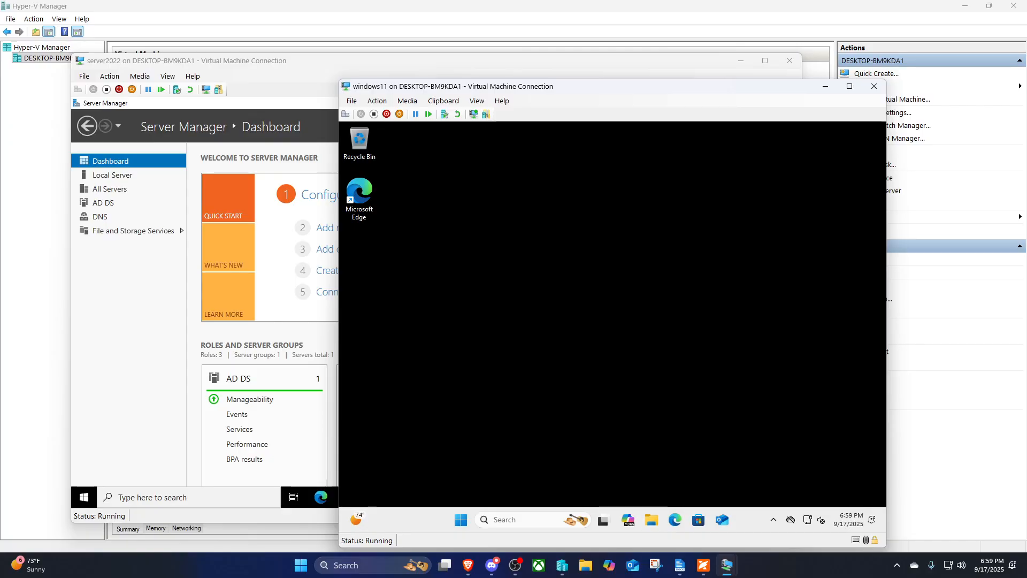
Open the \\SeaDc\marketing network share in File Explorer on the windows11 machine.
{"action": "left_click", "coordinate": [651, 520]}
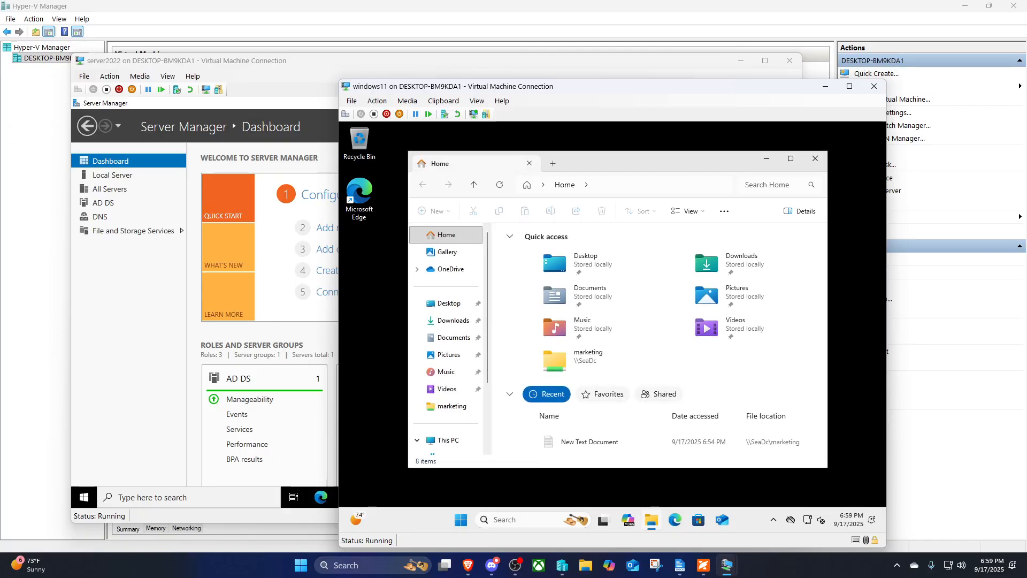
{"action": "left_click", "coordinate": [616, 185]}
{"action": "left_click", "coordinate": [556, 208]}
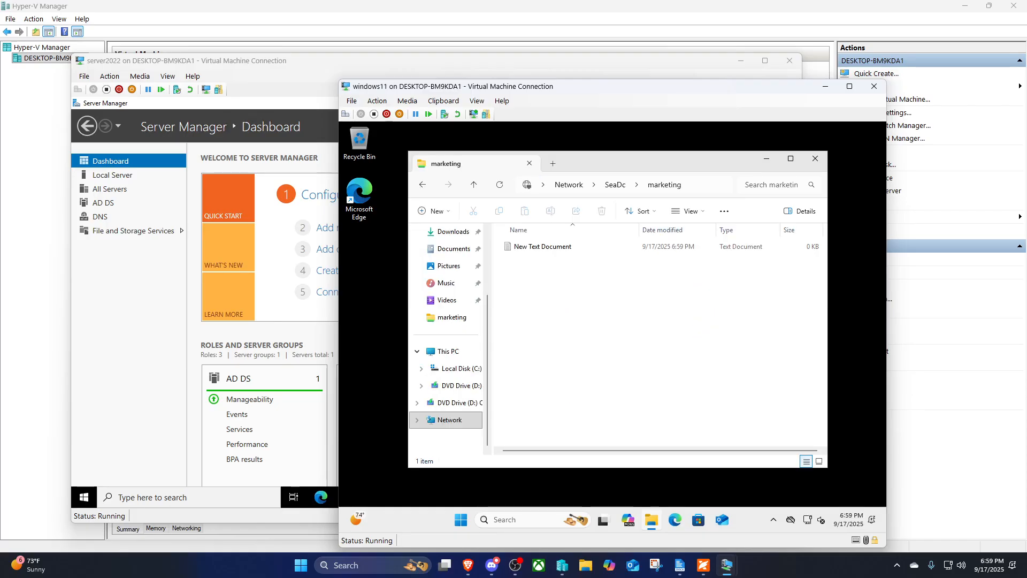
{"action": "left_click_drag", "start_coordinate": [616, 161], "coordinate": [604, 165]}
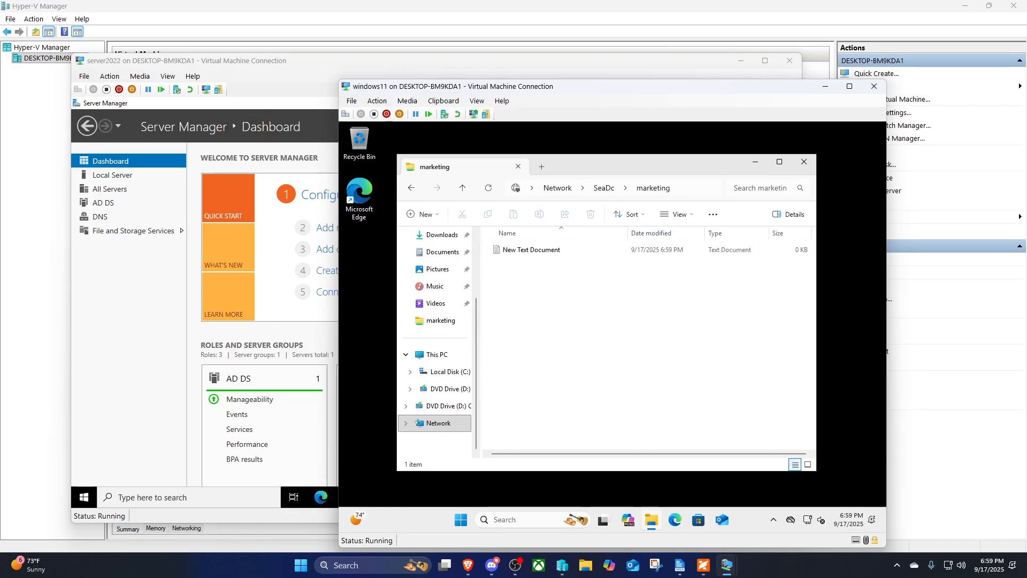
Open New Text Document from the marketing share in Notepad, keep its unsaved changes, and close it.
{"action": "left_click", "coordinate": [531, 250]}
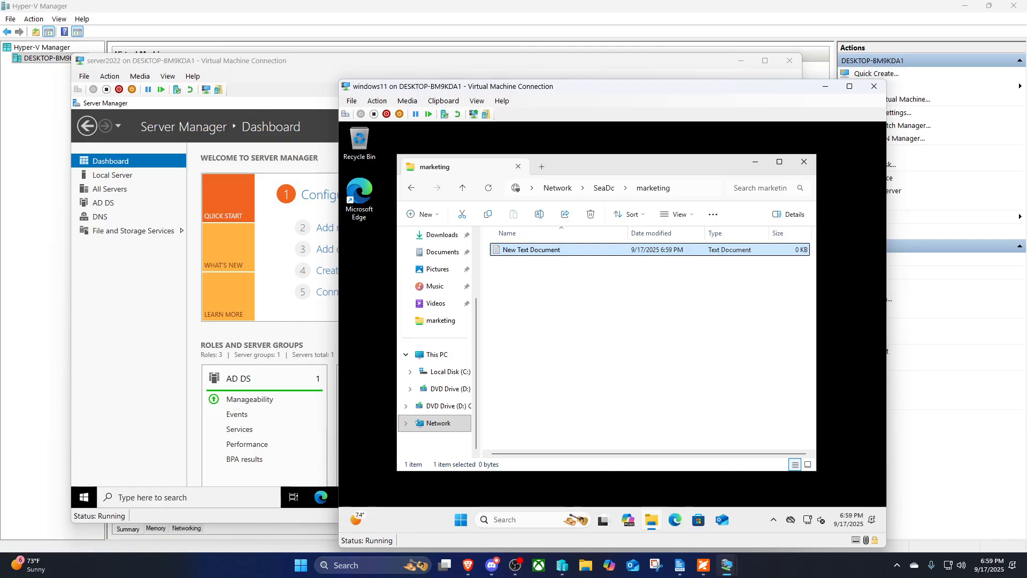
{"action": "key", "text": "Return"}
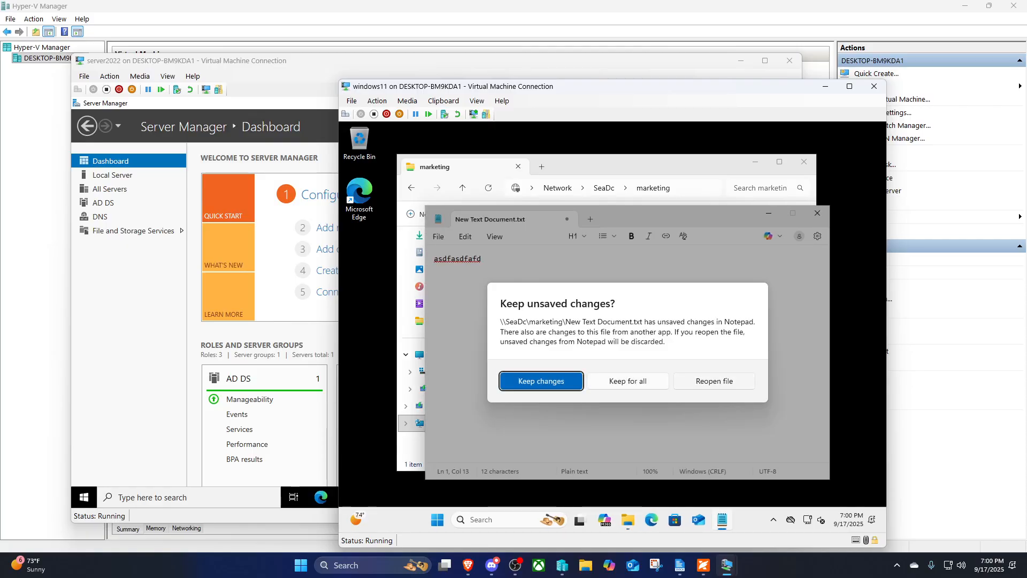
{"action": "key", "text": "Return"}
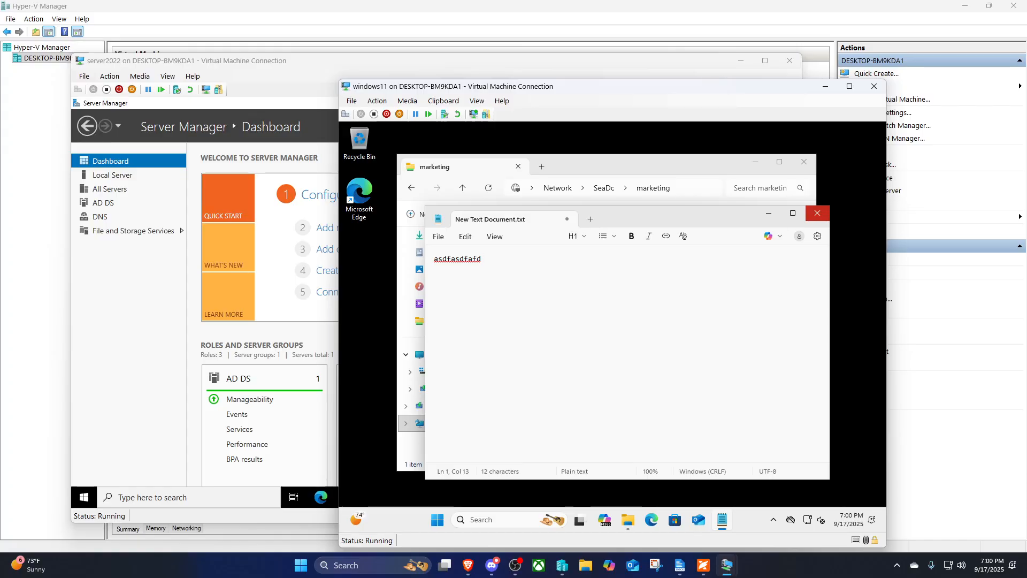
{"action": "left_click", "coordinate": [817, 213]}
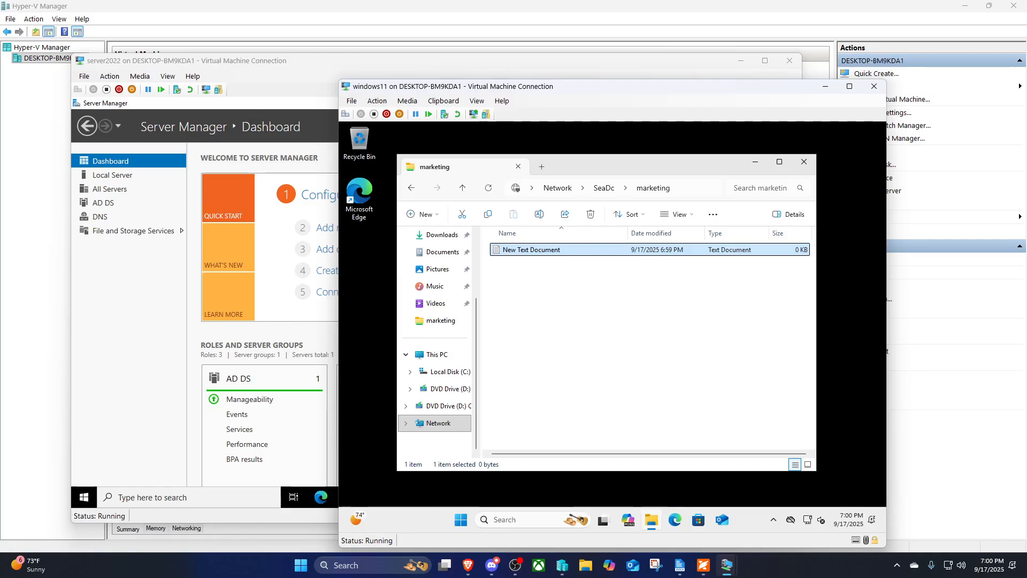
Try to permanently delete New Text Document from the marketing share as the signed-in user, then close File Explorer.
{"action": "right_click", "coordinate": [562, 250]}
{"action": "left_click", "coordinate": [707, 266]}
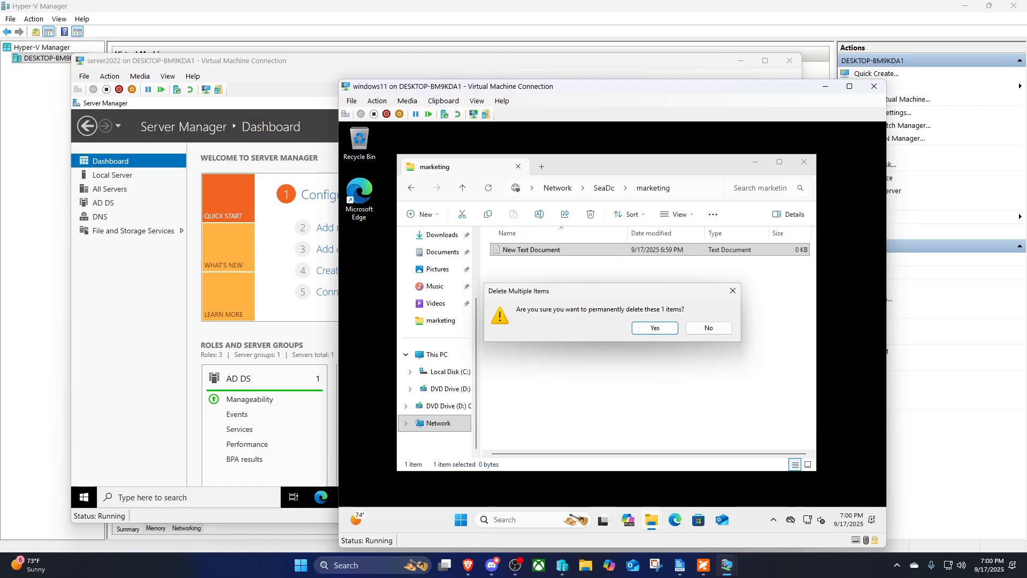
{"action": "left_click", "coordinate": [655, 328]}
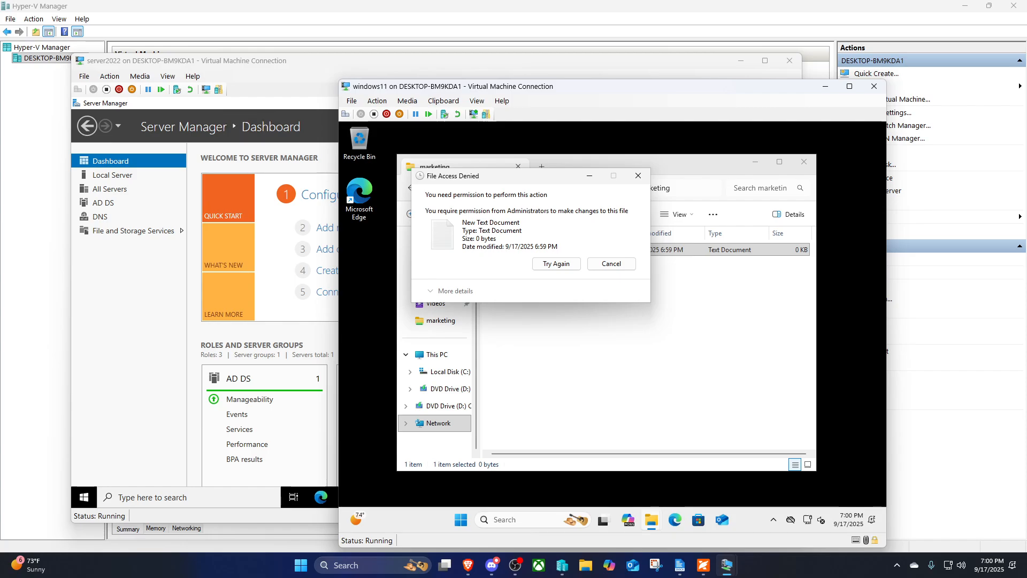
{"action": "left_click", "coordinate": [612, 263]}
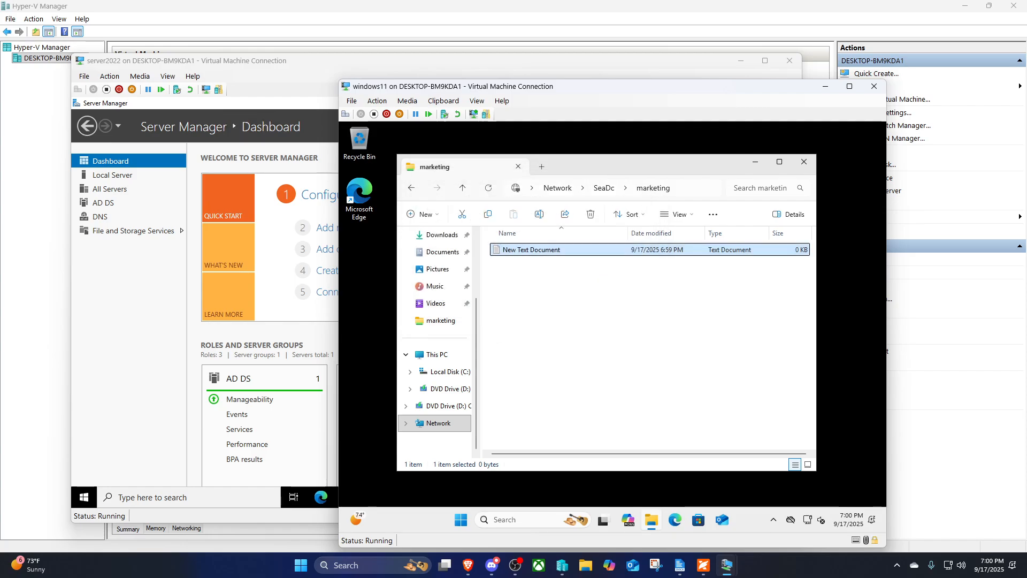
{"action": "left_click", "coordinate": [804, 162]}
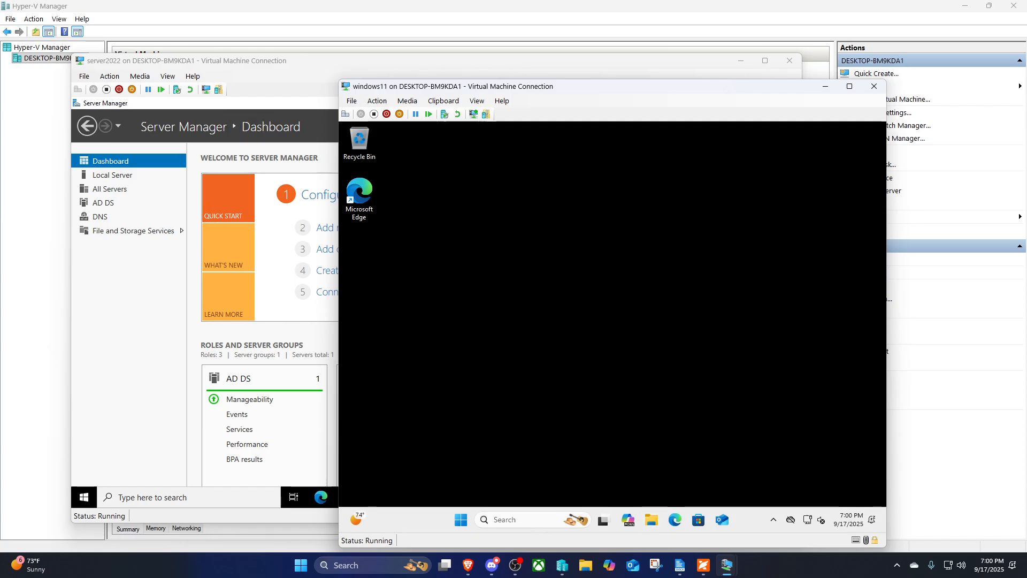
{"action": "left_click", "coordinate": [515, 565]}
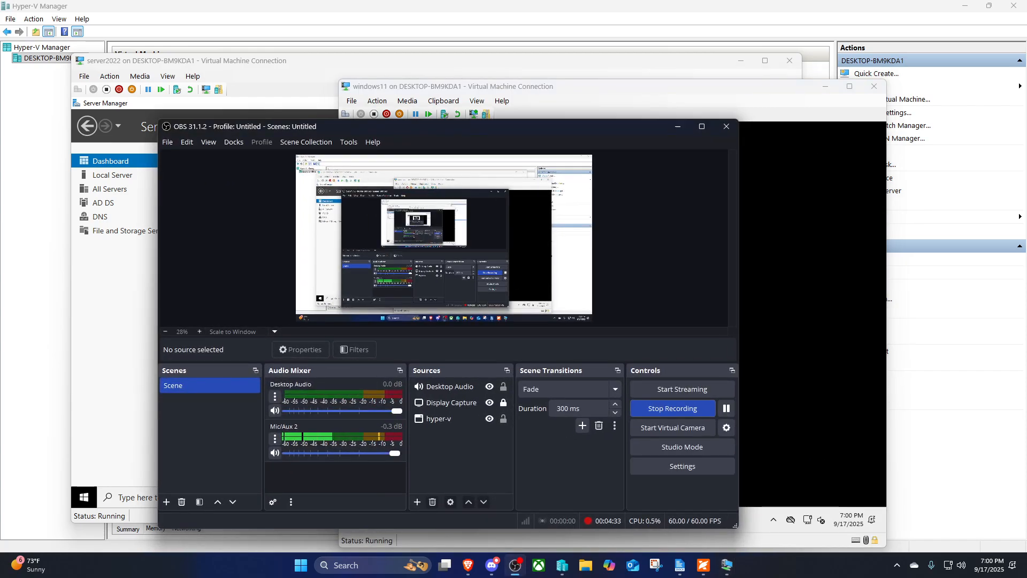